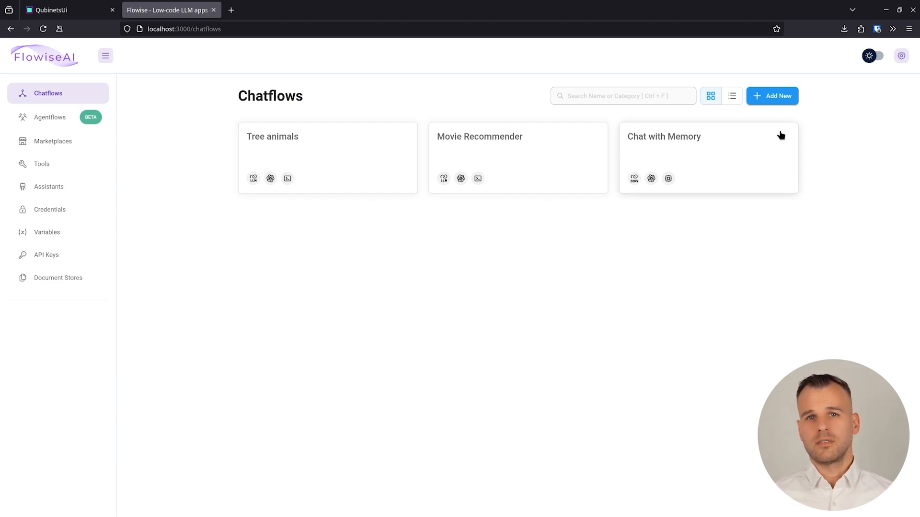
- Create a new chatflow and place a Conversational Retrieval QA Chain node on its canvas
{"action": "left_click", "coordinate": [786, 105]}
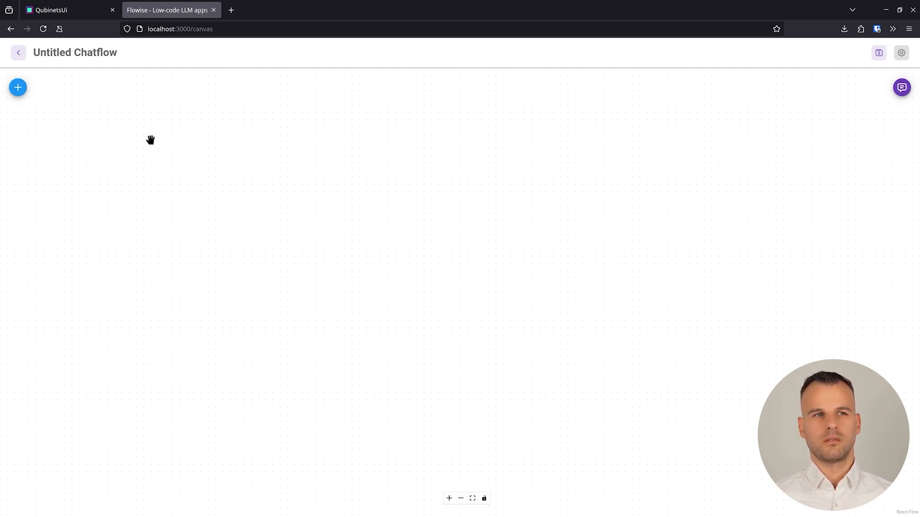
{"action": "left_click", "coordinate": [17, 94]}
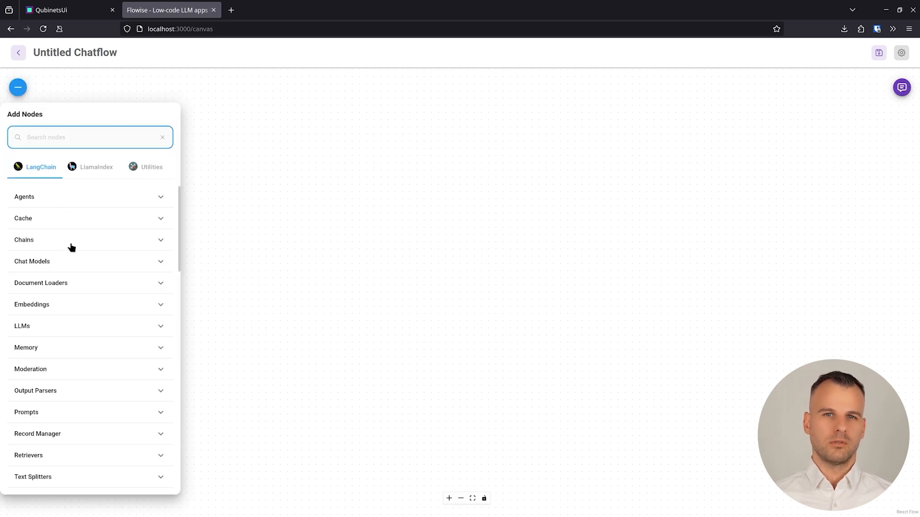
{"action": "left_click", "coordinate": [72, 242]}
{"action": "scroll", "coordinate": [72, 278], "scroll_direction": "down", "scroll_amount": 5}
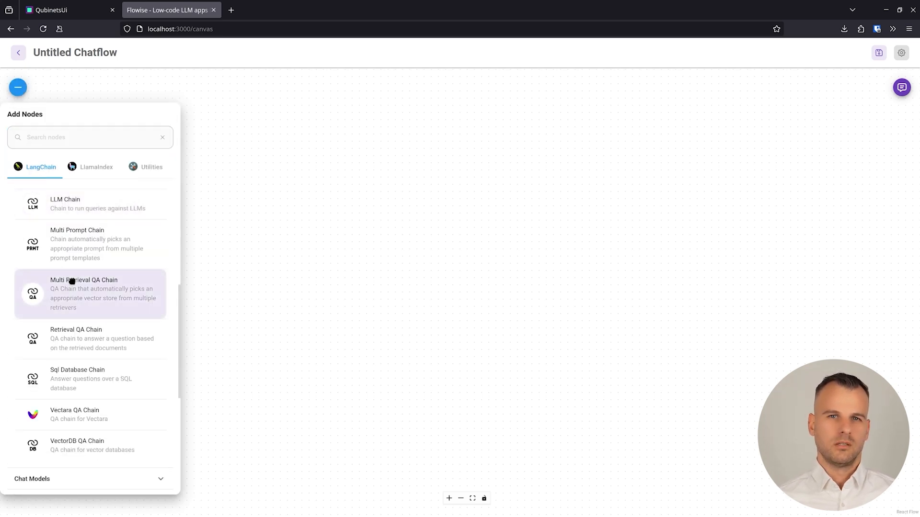
{"action": "scroll", "coordinate": [94, 312], "scroll_direction": "up", "scroll_amount": 2}
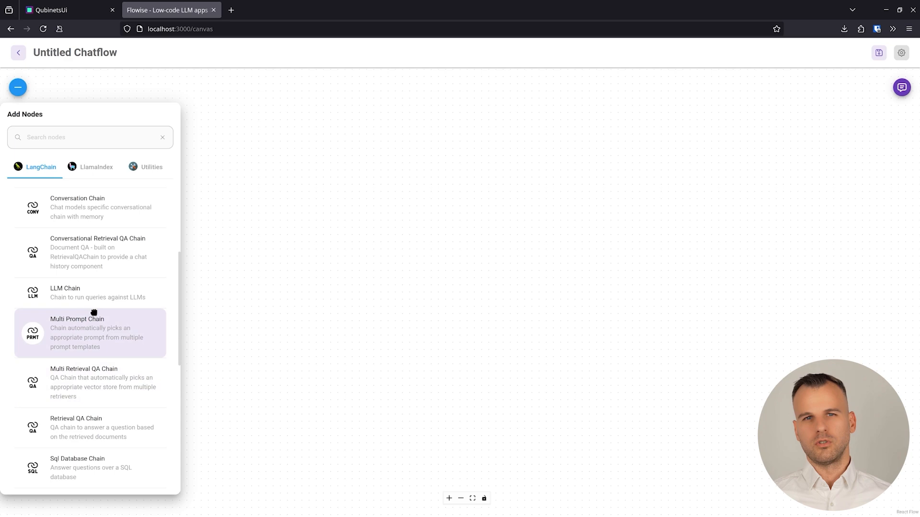
{"action": "left_click_drag", "start_coordinate": [94, 252], "coordinate": [551, 272]}
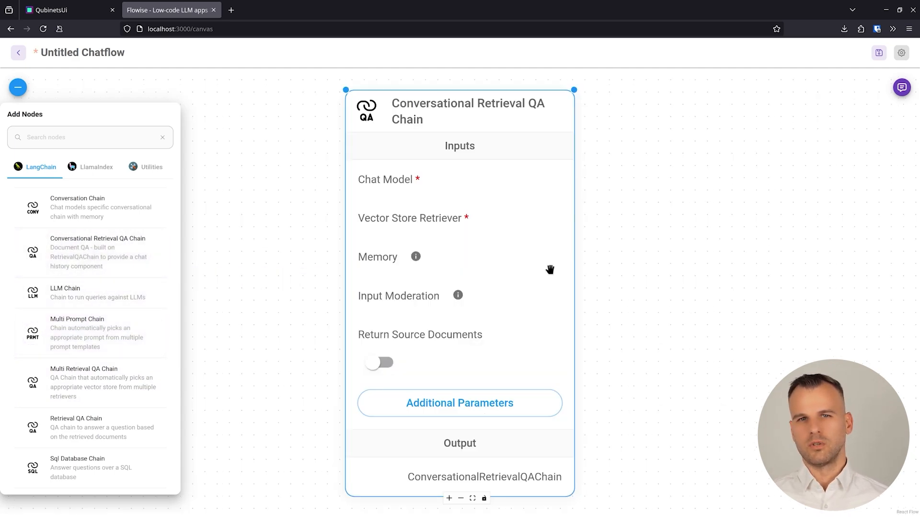
{"action": "scroll", "coordinate": [402, 262], "scroll_direction": "down", "scroll_amount": 2}
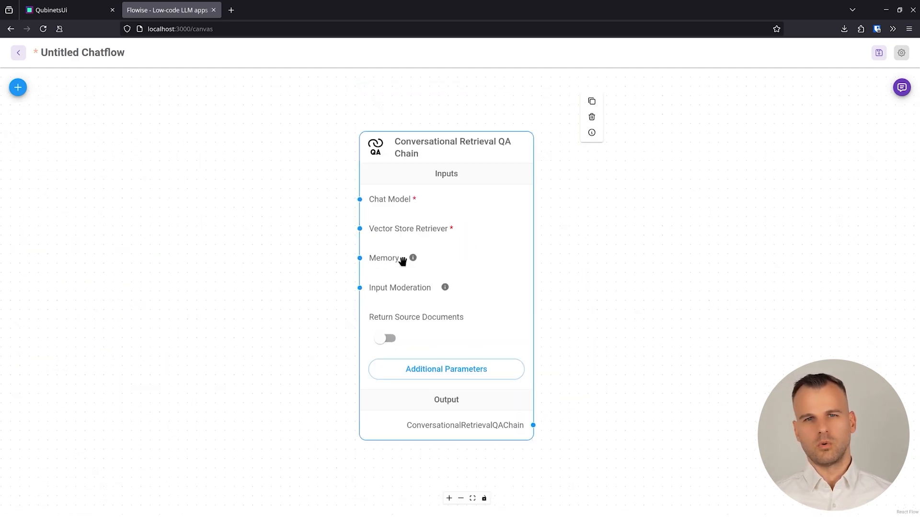
{"action": "scroll", "coordinate": [403, 261], "scroll_direction": "down", "scroll_amount": 2}
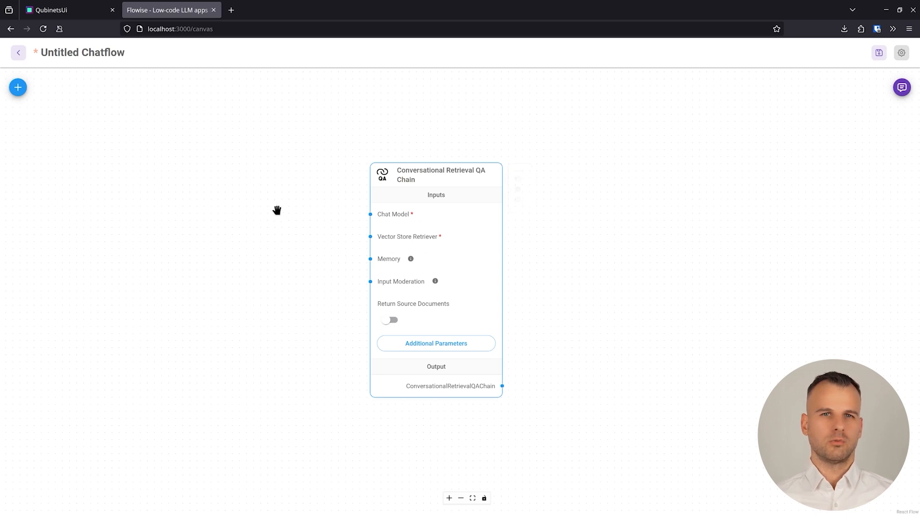
{"action": "left_click_drag", "start_coordinate": [263, 208], "coordinate": [300, 207]}
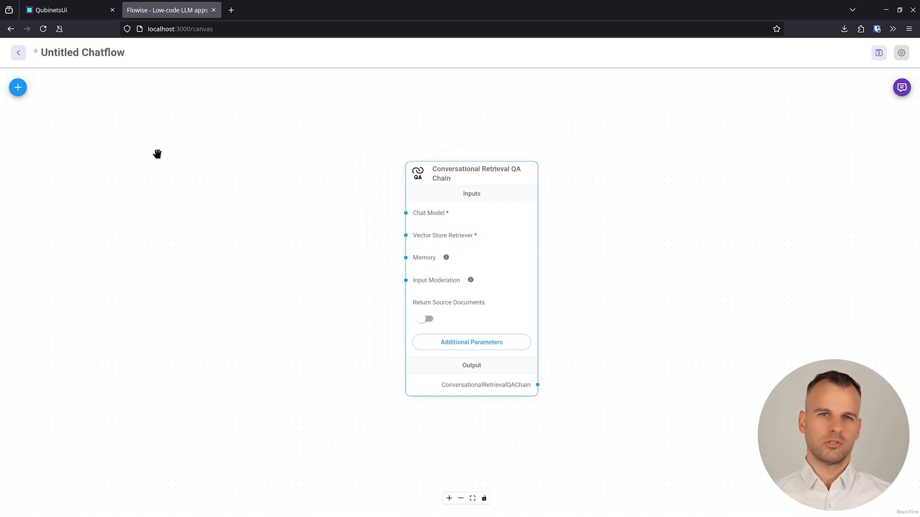
- Add a ChatOpenAI chat model node left of the QA chain and move the chain down beside its lower end
{"action": "left_click", "coordinate": [17, 87]}
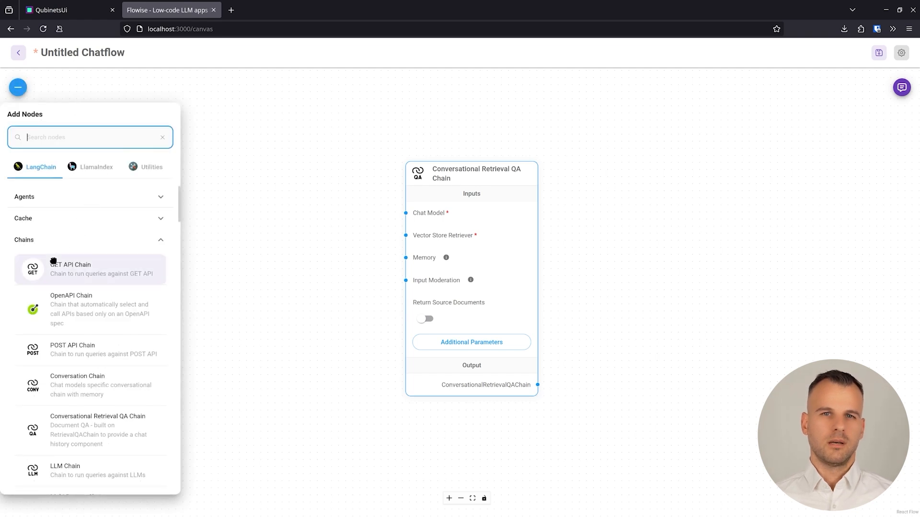
{"action": "left_click", "coordinate": [41, 242]}
{"action": "left_click", "coordinate": [31, 262]}
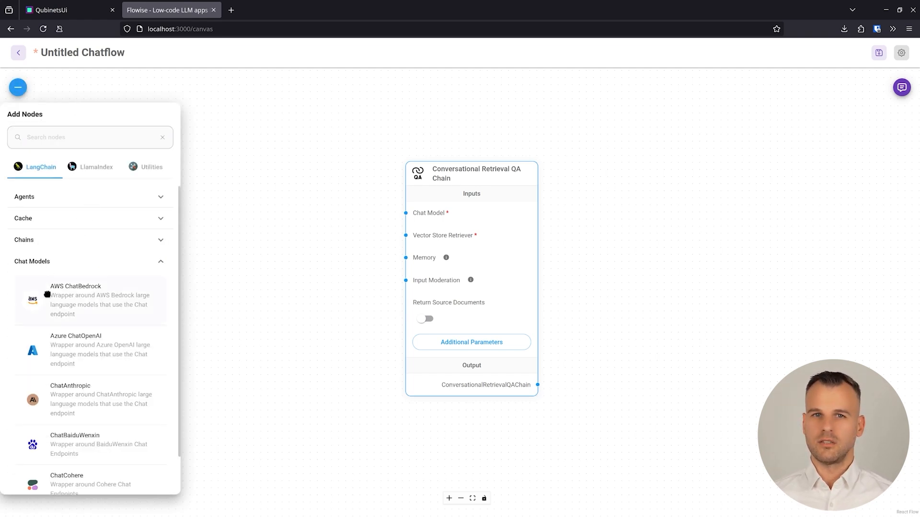
{"action": "scroll", "coordinate": [84, 336], "scroll_direction": "down", "scroll_amount": 7}
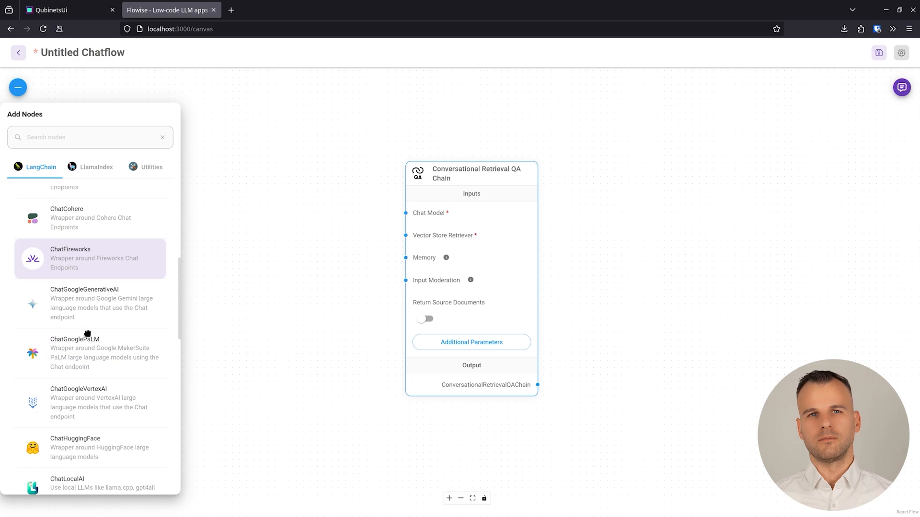
{"action": "scroll", "coordinate": [84, 337], "scroll_direction": "down", "scroll_amount": 4}
{"action": "left_click_drag", "start_coordinate": [69, 405], "coordinate": [260, 162]}
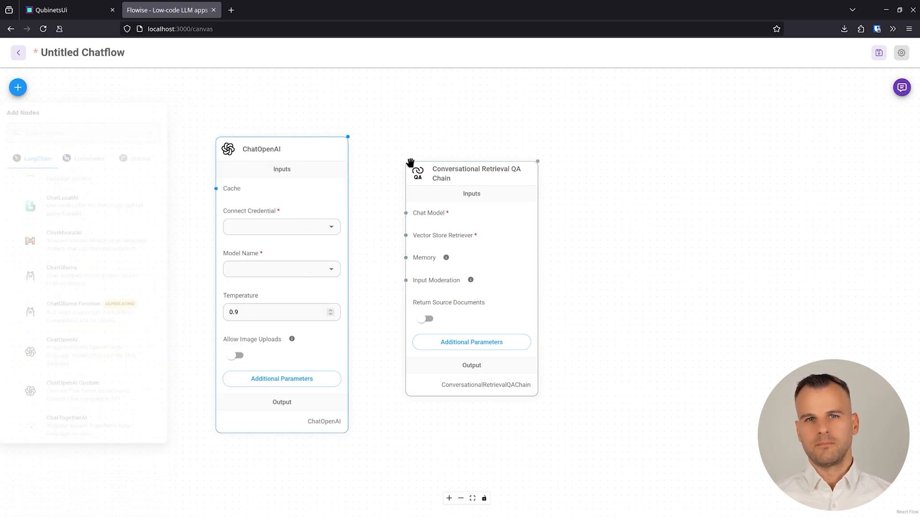
{"action": "left_click_drag", "start_coordinate": [443, 174], "coordinate": [412, 443]}
{"action": "scroll", "coordinate": [419, 369], "scroll_direction": "down", "scroll_amount": 2}
{"action": "left_click_drag", "start_coordinate": [419, 369], "coordinate": [444, 187]}
- Search the nodes for "memo" and add a Buffer Memory node below the ChatOpenAI node
{"action": "left_click", "coordinate": [18, 88]}
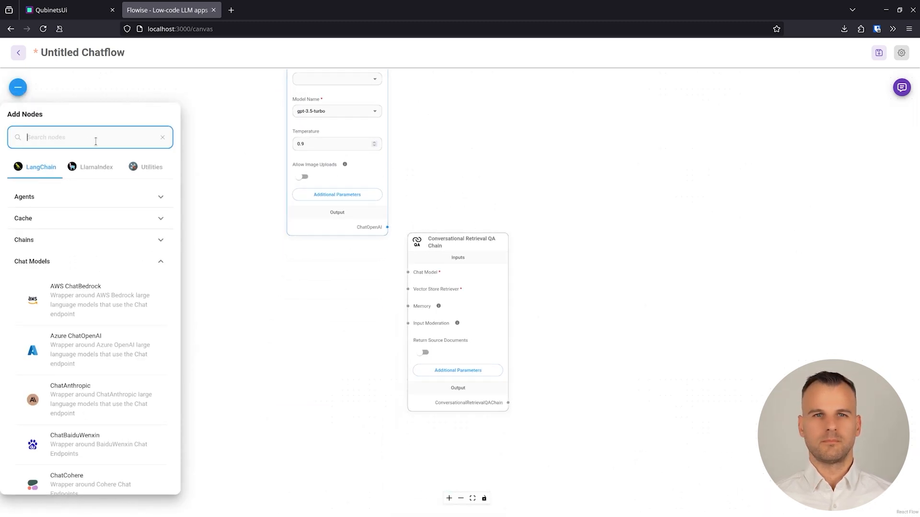
{"action": "type", "text": "memo"}
{"action": "scroll", "coordinate": [105, 345], "scroll_direction": "down", "scroll_amount": 3}
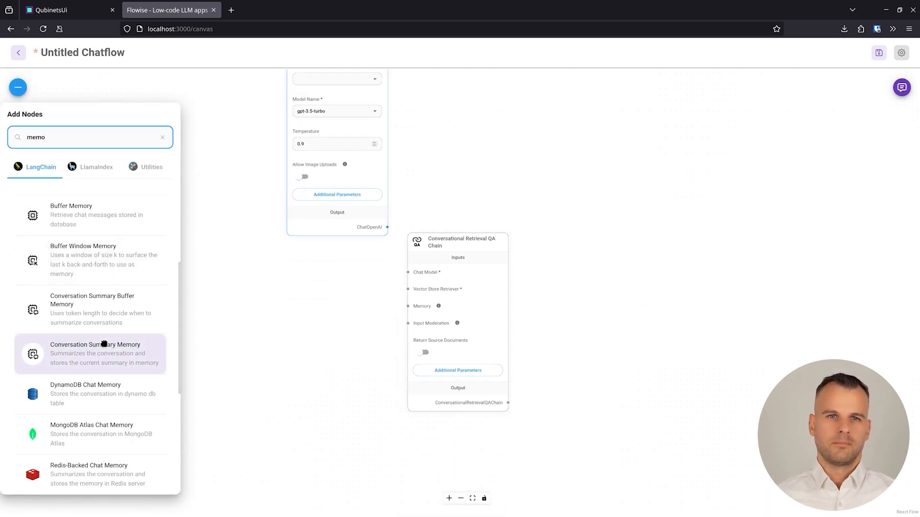
{"action": "left_click_drag", "start_coordinate": [88, 225], "coordinate": [314, 359]}
- Connect the ChatOpenAI output to the chain's Chat Model input and the Buffer Memory output to its Memory input
{"action": "left_click_drag", "start_coordinate": [363, 305], "coordinate": [384, 350]}
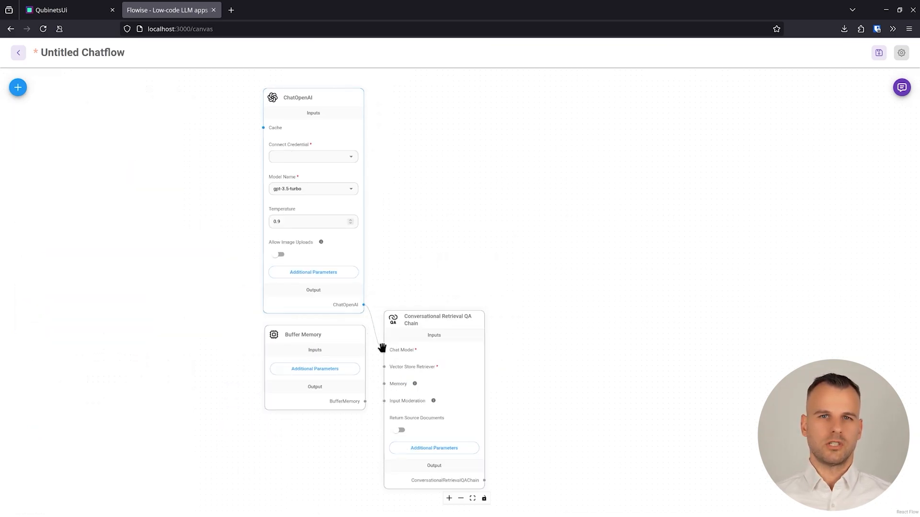
{"action": "left_click_drag", "start_coordinate": [365, 401], "coordinate": [386, 385]}
{"action": "left_click_drag", "start_coordinate": [442, 218], "coordinate": [448, 245]}
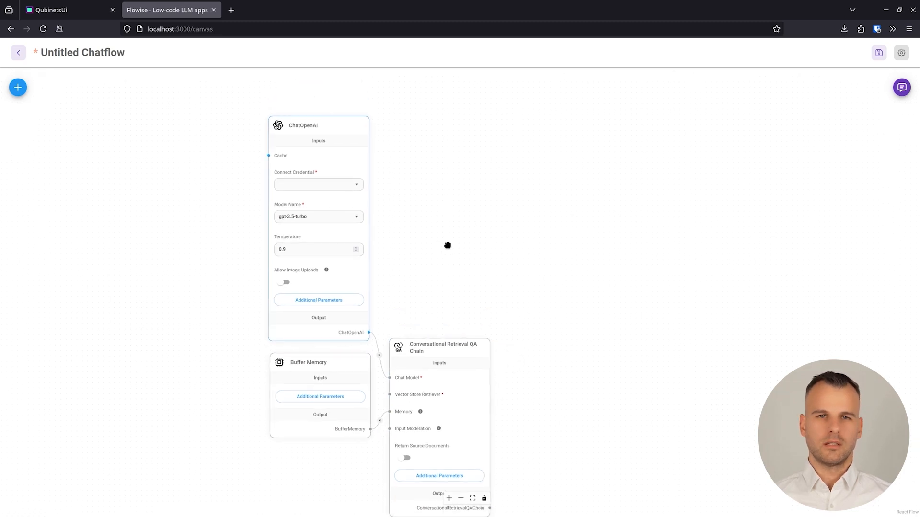
- Set the ChatOpenAI node's credential to "OpenAi api key" and its temperature to 0.4
{"action": "left_click", "coordinate": [355, 186]}
{"action": "left_click", "coordinate": [304, 199]}
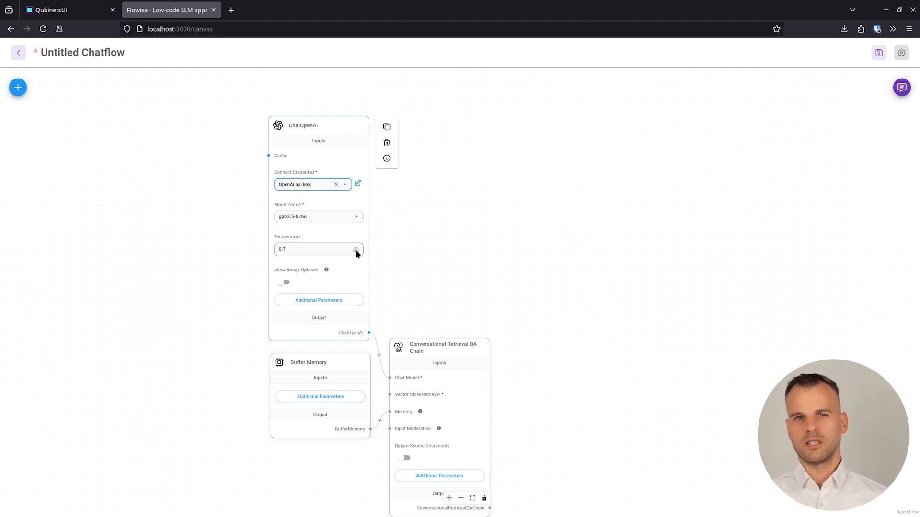
{"action": "left_click", "coordinate": [451, 270]}
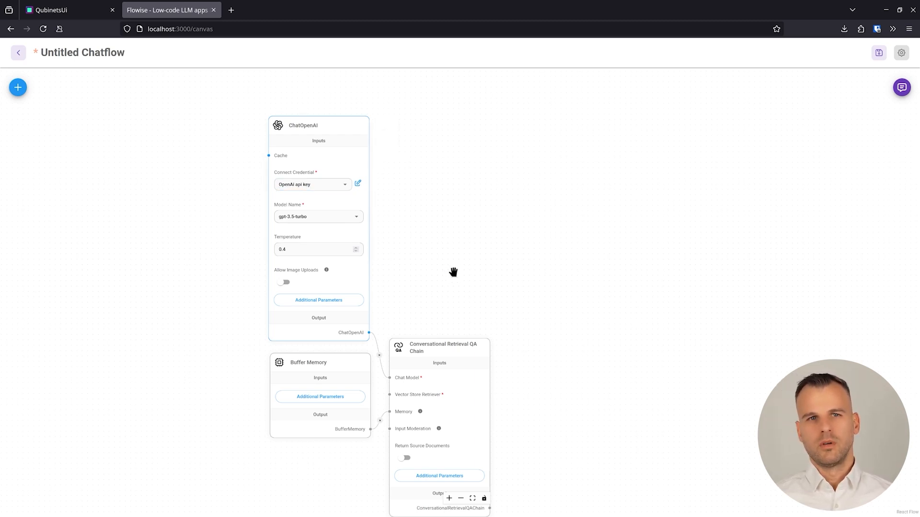
{"action": "left_click_drag", "start_coordinate": [462, 281], "coordinate": [455, 242]}
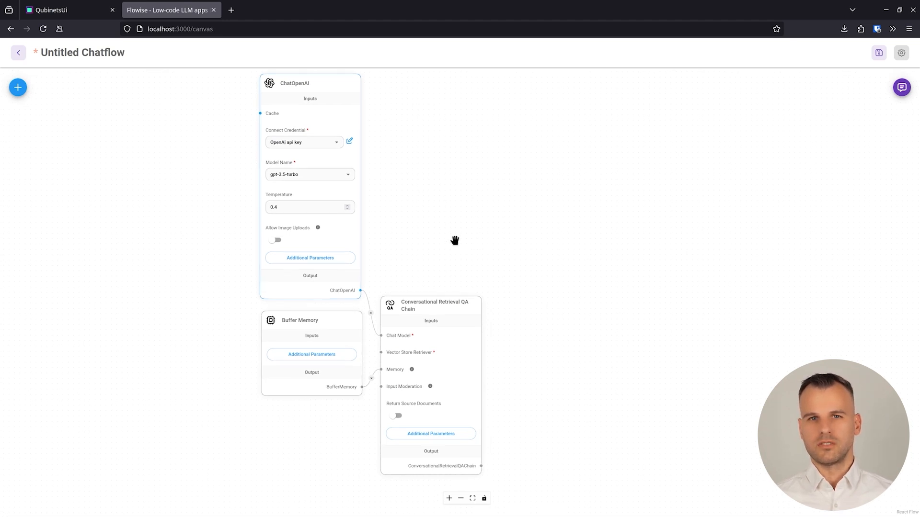
- Add an In-Memory Vector Store node below Buffer Memory and connect its Memory Retriever output to the chain's Vector Store Retriever input
{"action": "left_click_drag", "start_coordinate": [354, 320], "coordinate": [343, 319]}
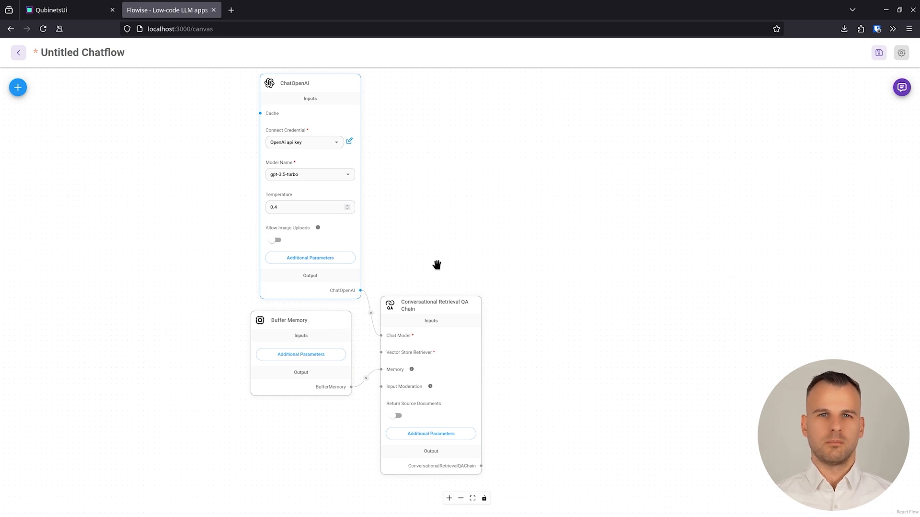
{"action": "left_click_drag", "start_coordinate": [444, 280], "coordinate": [431, 214]}
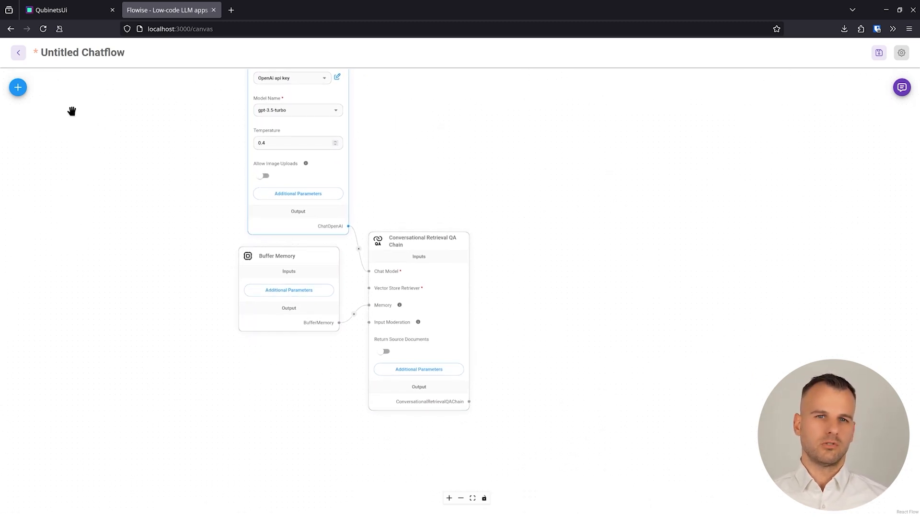
{"action": "left_click", "coordinate": [18, 88]}
{"action": "left_click_drag", "start_coordinate": [52, 424], "coordinate": [300, 361]}
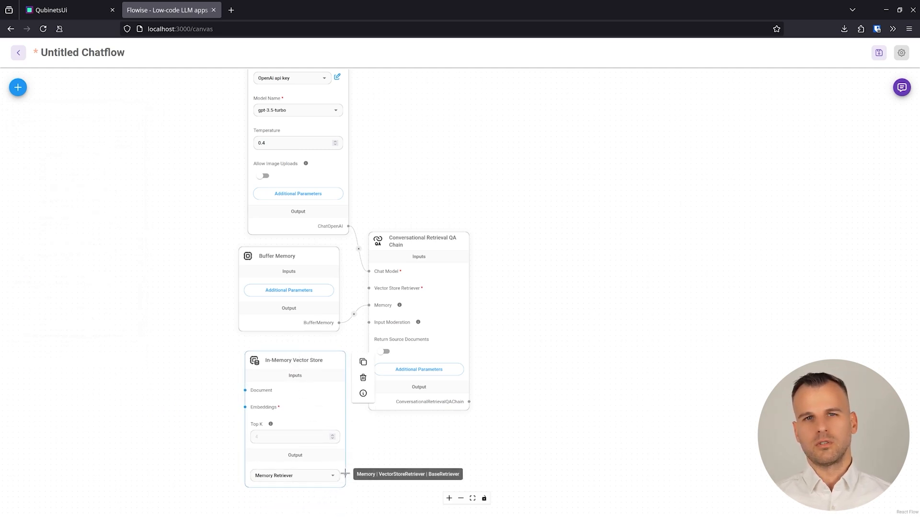
{"action": "mouse_move", "coordinate": [344, 474]}
{"action": "left_mouse_down"}
{"action": "mouse_move", "coordinate": [375, 353]}
{"action": "mouse_move", "coordinate": [367, 288]}
{"action": "left_mouse_up"}
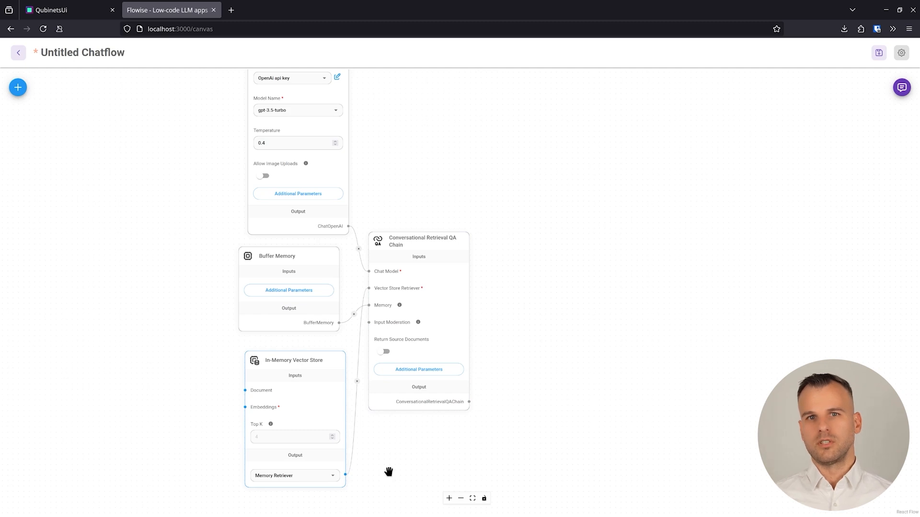
{"action": "left_click_drag", "start_coordinate": [394, 465], "coordinate": [407, 400]}
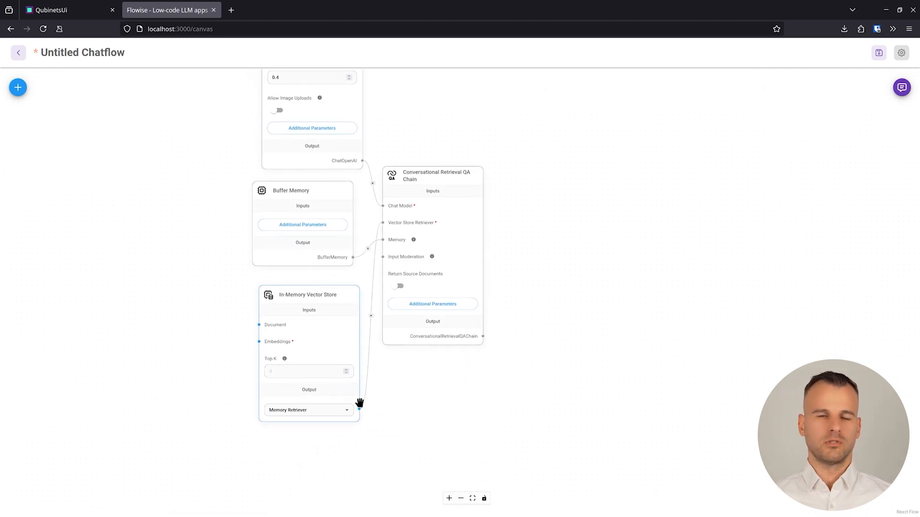
- Add an OpenAI Embeddings node to the left of the Buffer Memory node
{"action": "scroll", "coordinate": [258, 379], "scroll_direction": "up", "scroll_amount": 2}
{"action": "left_click_drag", "start_coordinate": [232, 382], "coordinate": [238, 382]}
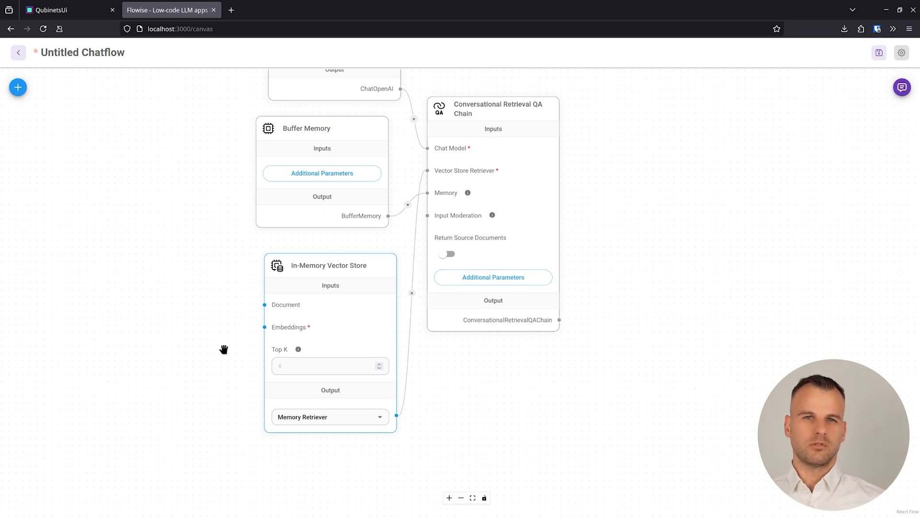
{"action": "left_click_drag", "start_coordinate": [156, 295], "coordinate": [242, 320]}
{"action": "scroll", "coordinate": [227, 306], "scroll_direction": "down", "scroll_amount": 3}
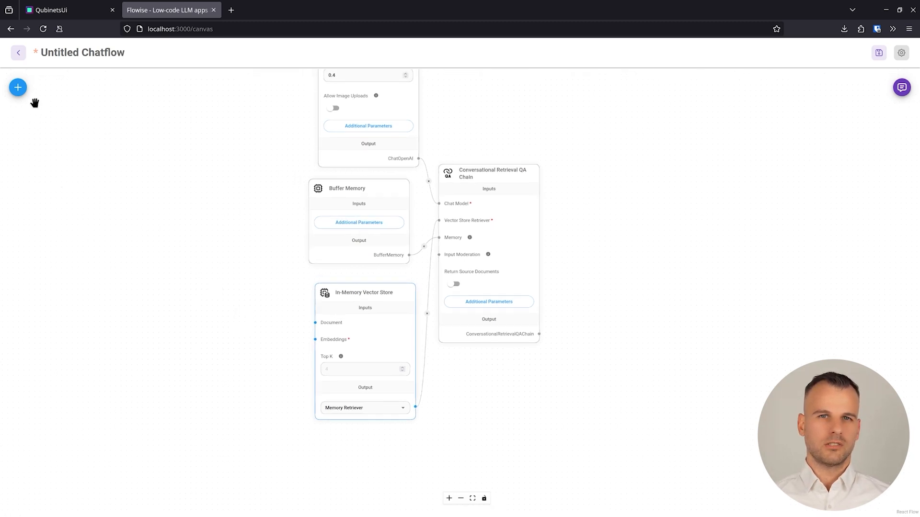
{"action": "left_click", "coordinate": [20, 92]}
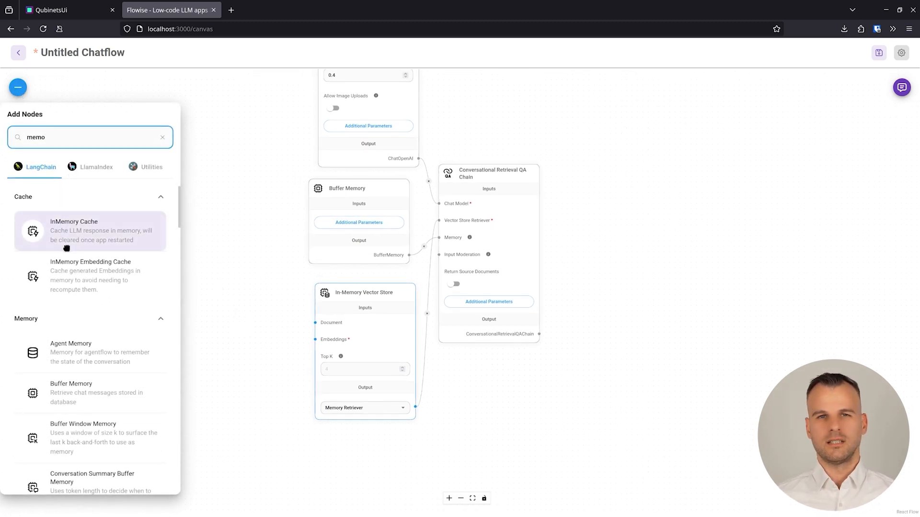
{"action": "left_click", "coordinate": [163, 138]}
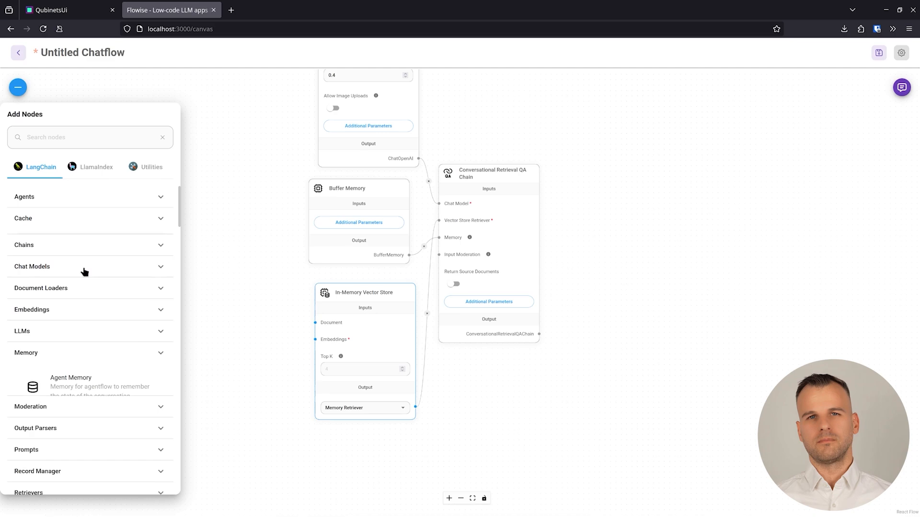
{"action": "left_click", "coordinate": [41, 306]}
{"action": "scroll", "coordinate": [52, 330], "scroll_direction": "down", "scroll_amount": 7}
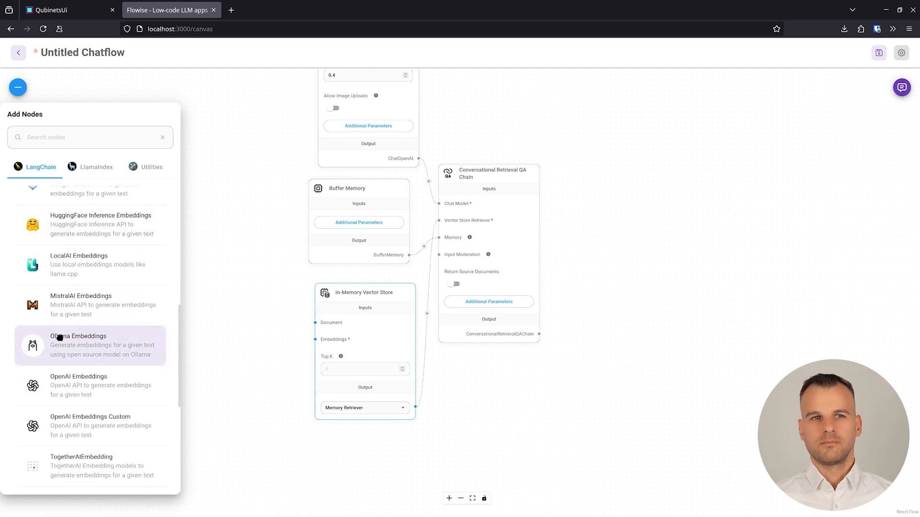
{"action": "left_click_drag", "start_coordinate": [72, 400], "coordinate": [232, 200]}
{"action": "left_click_drag", "start_coordinate": [219, 373], "coordinate": [289, 401]}
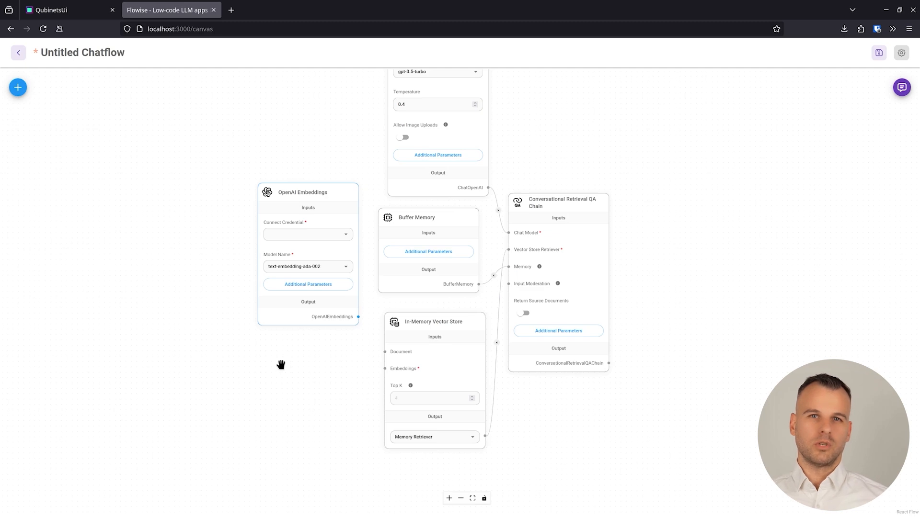
- Connect the OpenAI Embeddings output to the vector store's Embeddings input and set the embeddings credential to "OpenAi api key"
{"action": "left_click_drag", "start_coordinate": [358, 317], "coordinate": [385, 355]}
{"action": "left_click_drag", "start_coordinate": [359, 317], "coordinate": [384, 368]}
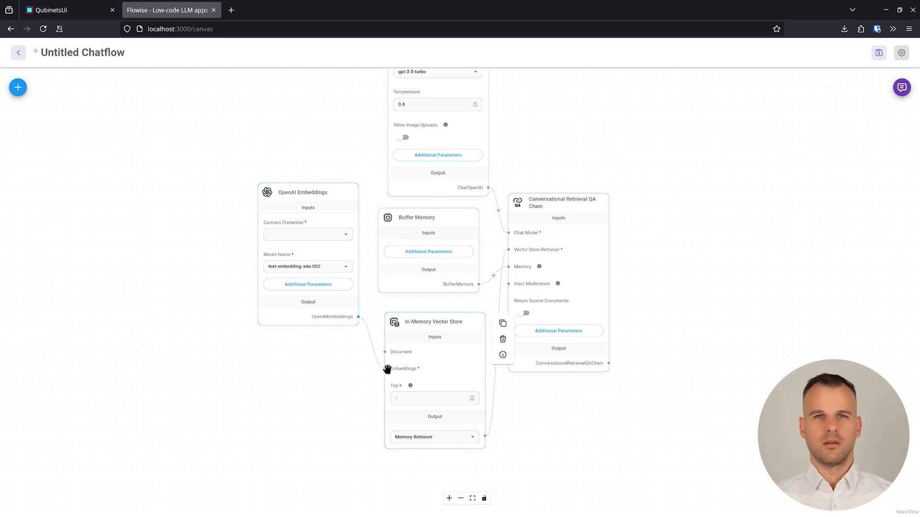
{"action": "left_click", "coordinate": [343, 235]}
{"action": "left_click", "coordinate": [316, 251]}
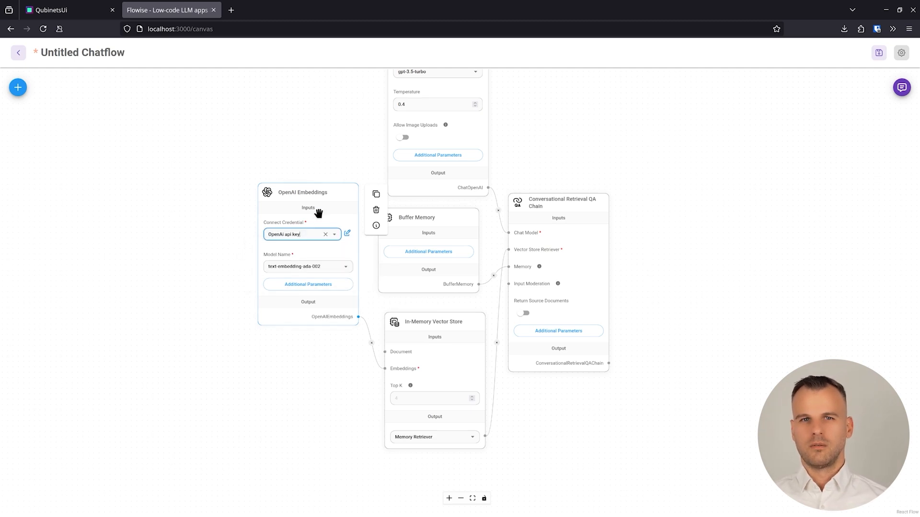
- Move the OpenAI Embeddings node down to the lower left of the In-Memory Vector Store
{"action": "left_click_drag", "start_coordinate": [322, 197], "coordinate": [299, 387]}
{"action": "left_click_drag", "start_coordinate": [301, 332], "coordinate": [292, 253]}
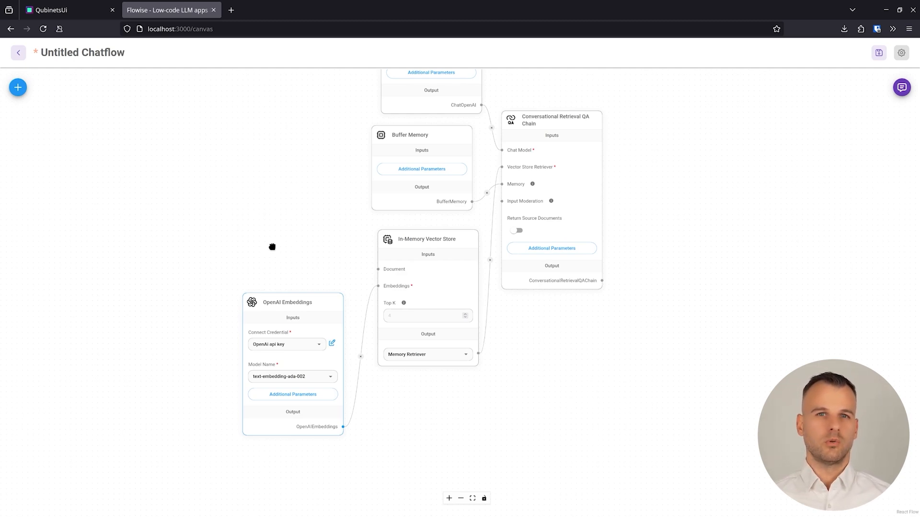
{"action": "left_click_drag", "start_coordinate": [272, 246], "coordinate": [311, 265]}
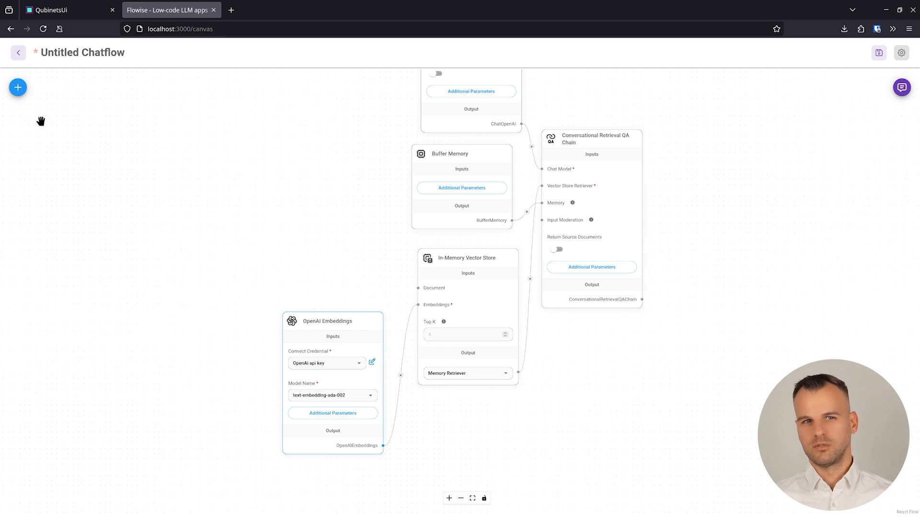
- Add a Pdf File document loader above OpenAI Embeddings and connect its Document output to the In-Memory Vector Store's Document input
{"action": "left_click", "coordinate": [19, 90]}
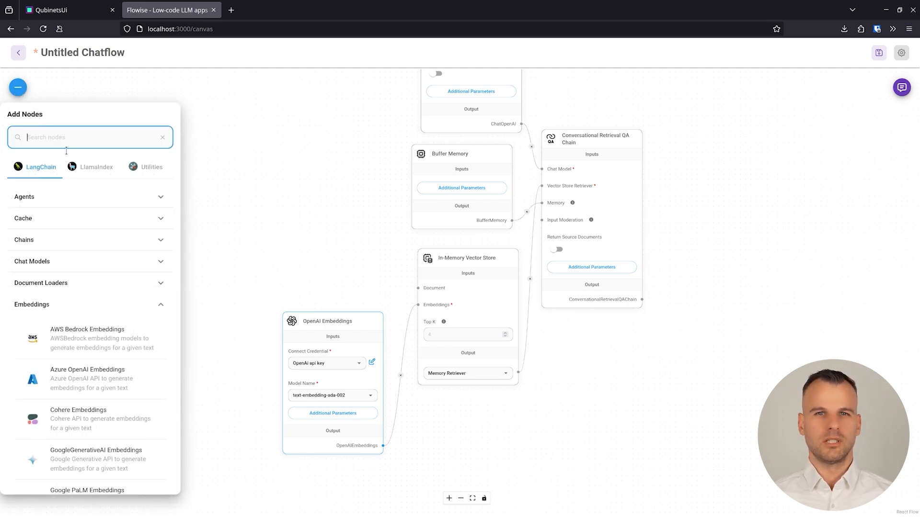
{"action": "left_click", "coordinate": [62, 284]}
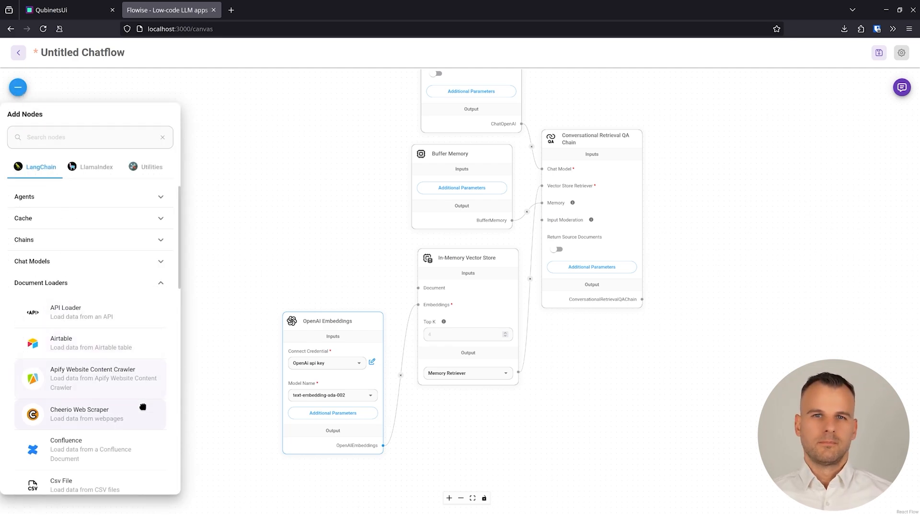
{"action": "scroll", "coordinate": [142, 407], "scroll_direction": "down", "scroll_amount": 3}
{"action": "scroll", "coordinate": [117, 409], "scroll_direction": "down", "scroll_amount": 2}
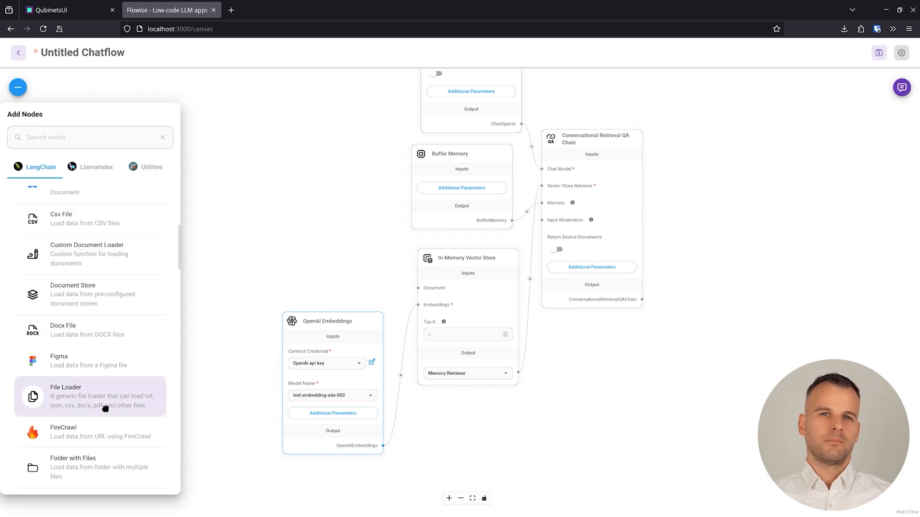
{"action": "scroll", "coordinate": [102, 407], "scroll_direction": "down", "scroll_amount": 5}
{"action": "scroll", "coordinate": [101, 408], "scroll_direction": "down", "scroll_amount": 2}
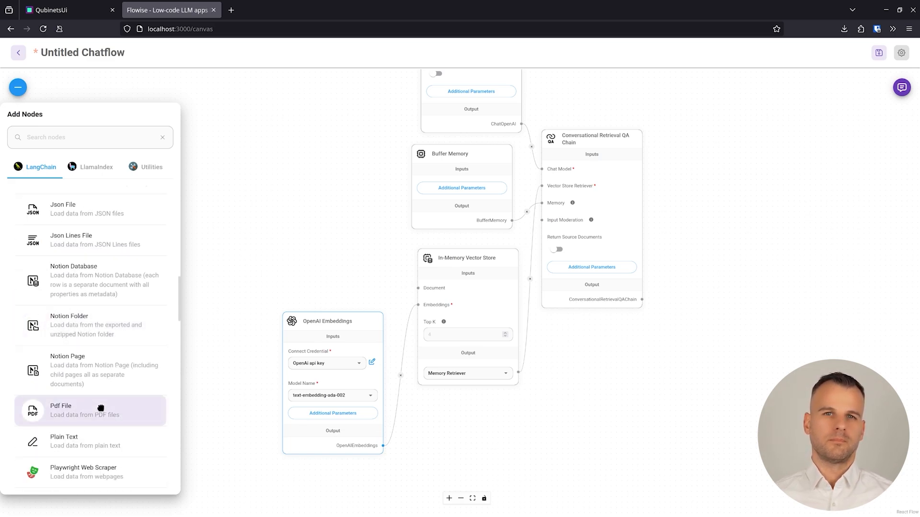
{"action": "left_click_drag", "start_coordinate": [100, 410], "coordinate": [328, 191]}
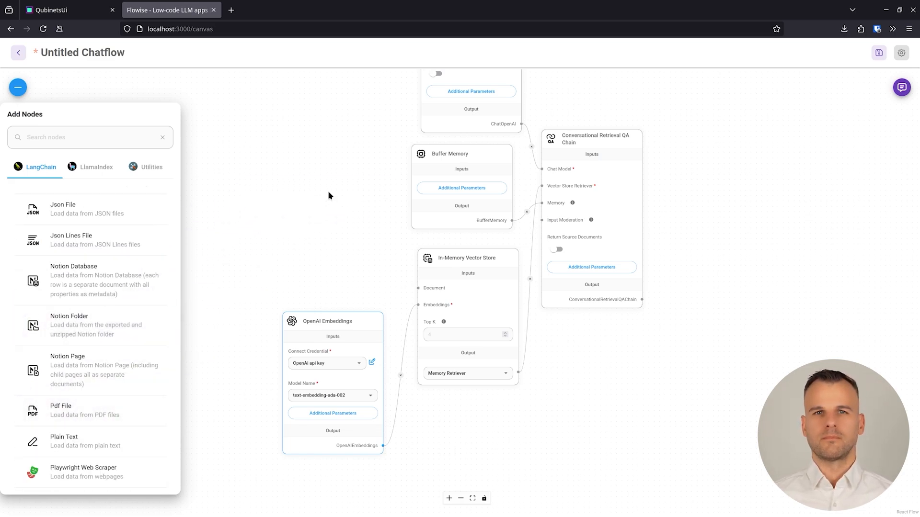
{"action": "left_click_drag", "start_coordinate": [328, 187], "coordinate": [327, 188]}
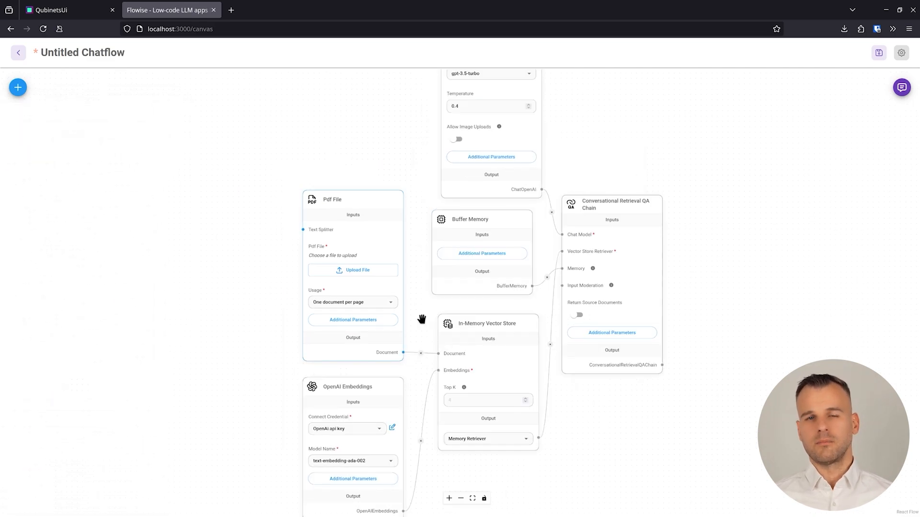
{"action": "left_click_drag", "start_coordinate": [421, 319], "coordinate": [429, 315]}
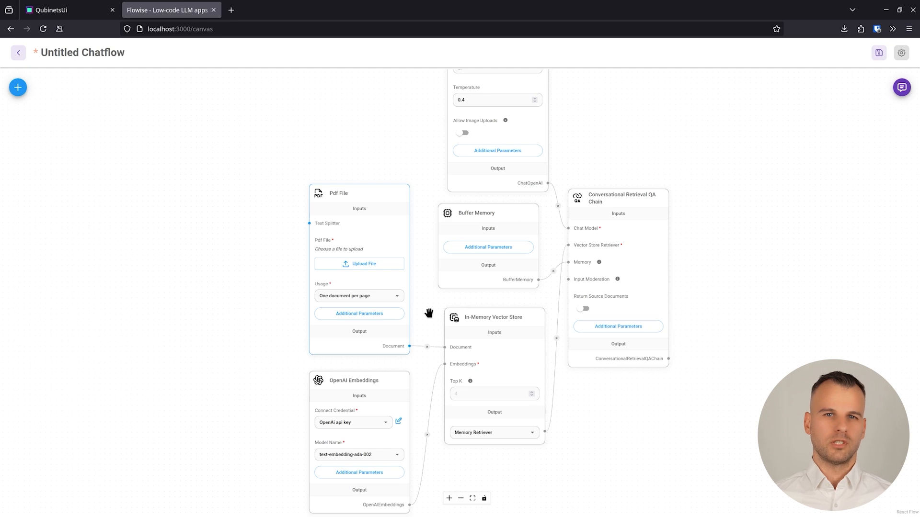
- Add a Character Text Splitter node to the left of the Pdf File node and connect it to the Text Splitter input
{"action": "left_click", "coordinate": [18, 87]}
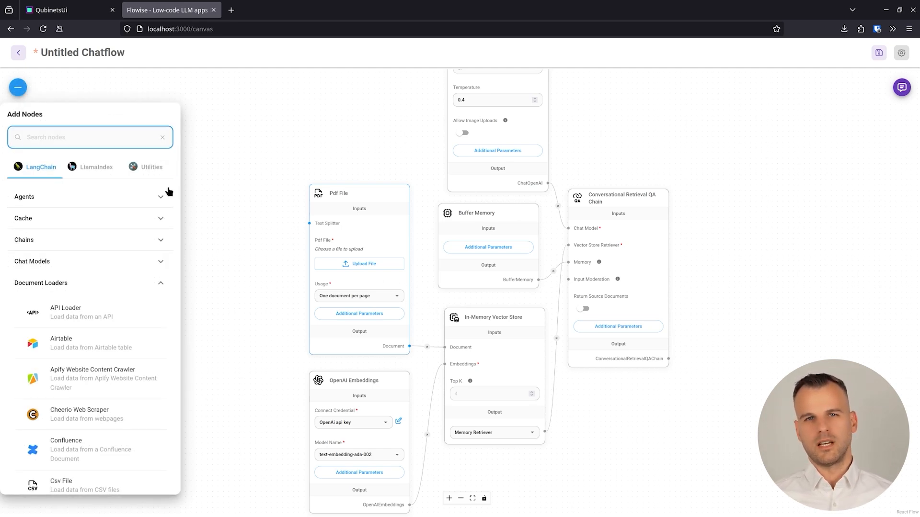
{"action": "left_click", "coordinate": [161, 284]}
{"action": "scroll", "coordinate": [82, 392], "scroll_direction": "down", "scroll_amount": 2}
{"action": "left_click", "coordinate": [82, 392]}
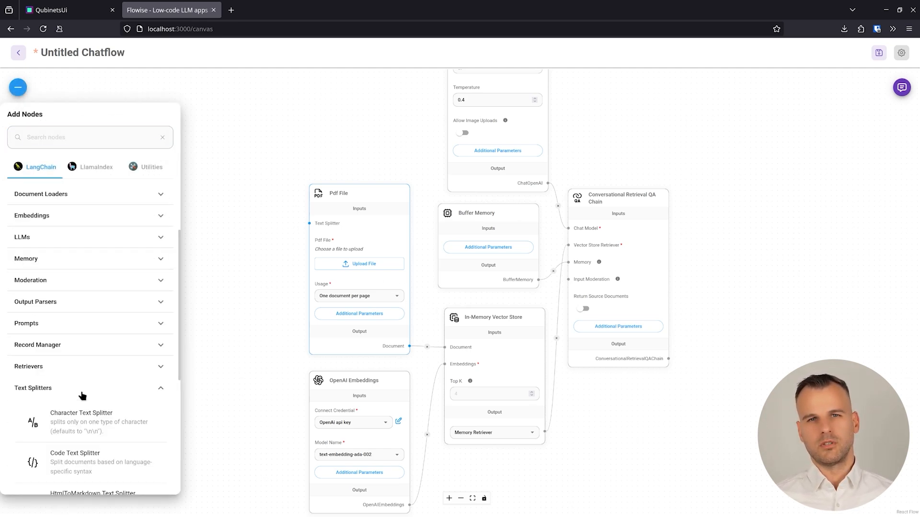
{"action": "scroll", "coordinate": [82, 393], "scroll_direction": "down", "scroll_amount": 2}
{"action": "left_click_drag", "start_coordinate": [74, 335], "coordinate": [228, 275]}
{"action": "left_click", "coordinate": [225, 224]}
{"action": "left_click_drag", "start_coordinate": [234, 206], "coordinate": [237, 195]}
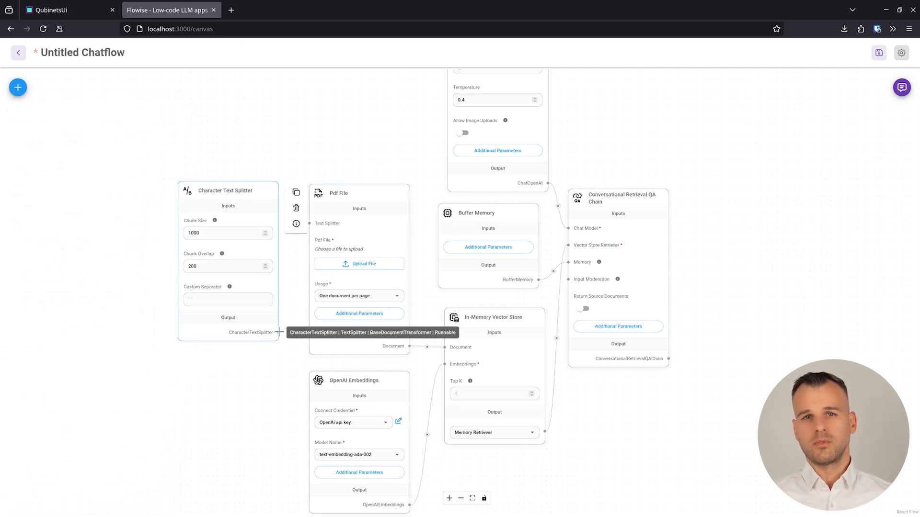
{"action": "left_click_drag", "start_coordinate": [278, 333], "coordinate": [305, 222]}
- Set the Character Text Splitter's chunk size to 3000
{"action": "scroll", "coordinate": [222, 254], "scroll_direction": "up", "scroll_amount": 5}
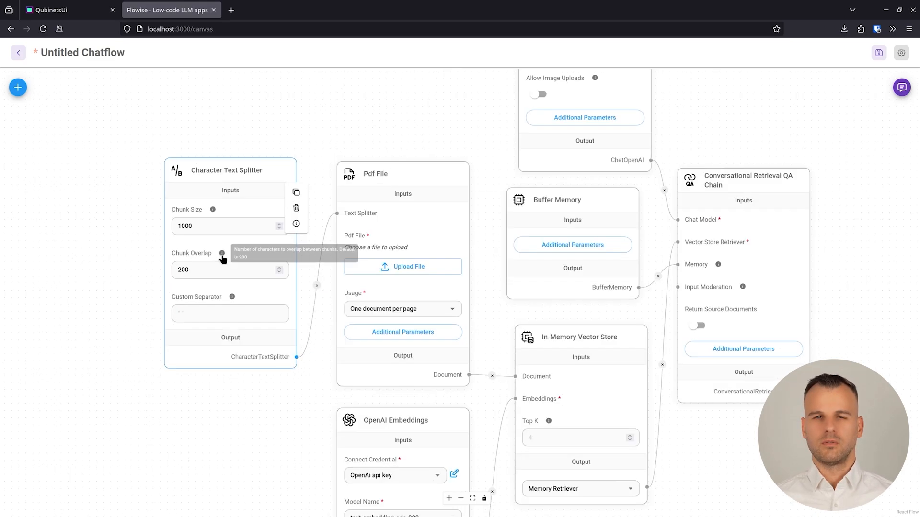
{"action": "scroll", "coordinate": [103, 235], "scroll_direction": "down", "scroll_amount": 5}
{"action": "left_click", "coordinate": [202, 222]}
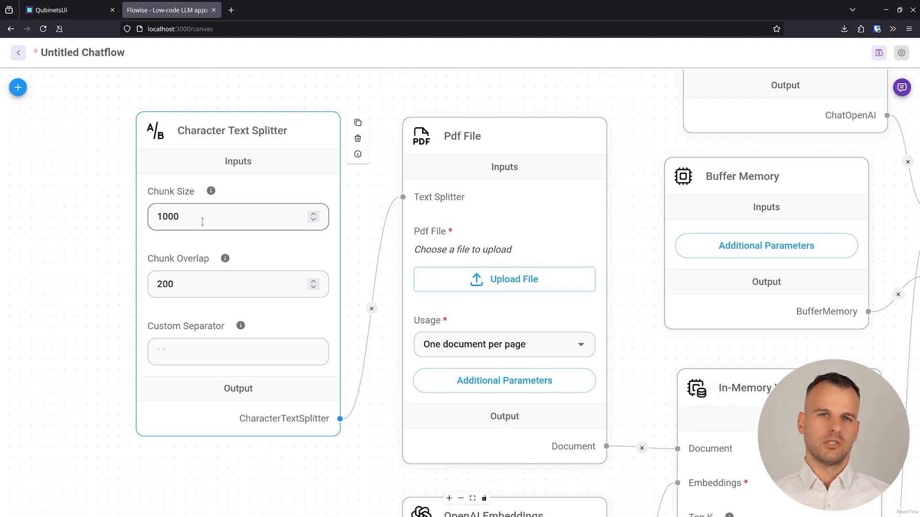
{"action": "double_click", "coordinate": [202, 221]}
{"action": "type", "text": "30"}
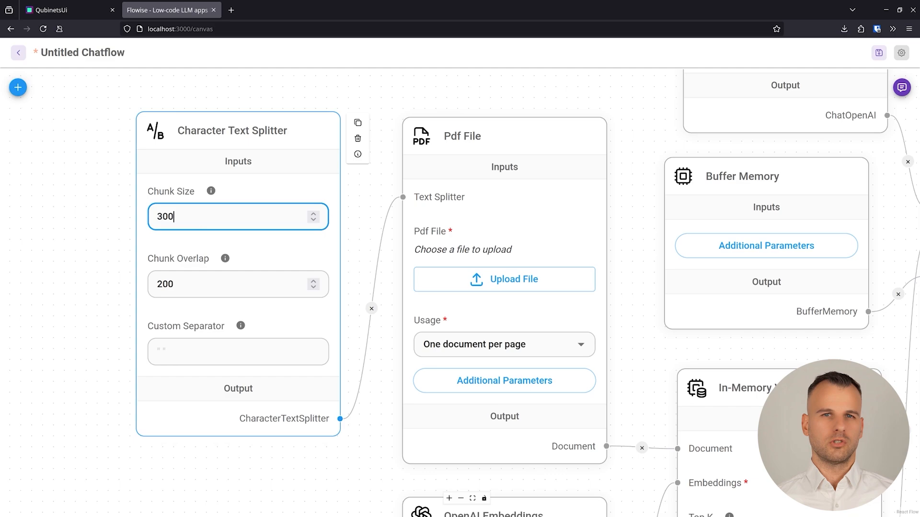
{"action": "left_click", "coordinate": [186, 283]}
{"action": "left_click", "coordinate": [93, 270]}
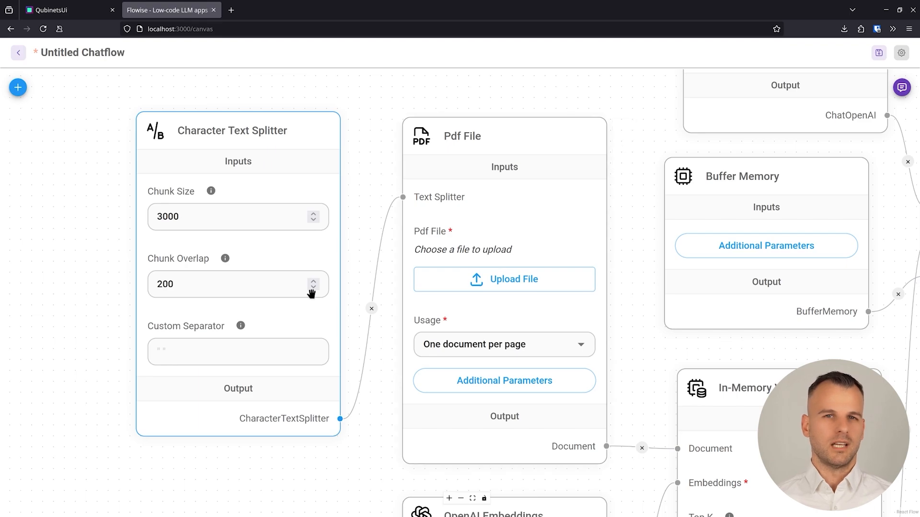
{"action": "mouse_move", "coordinate": [211, 192]}
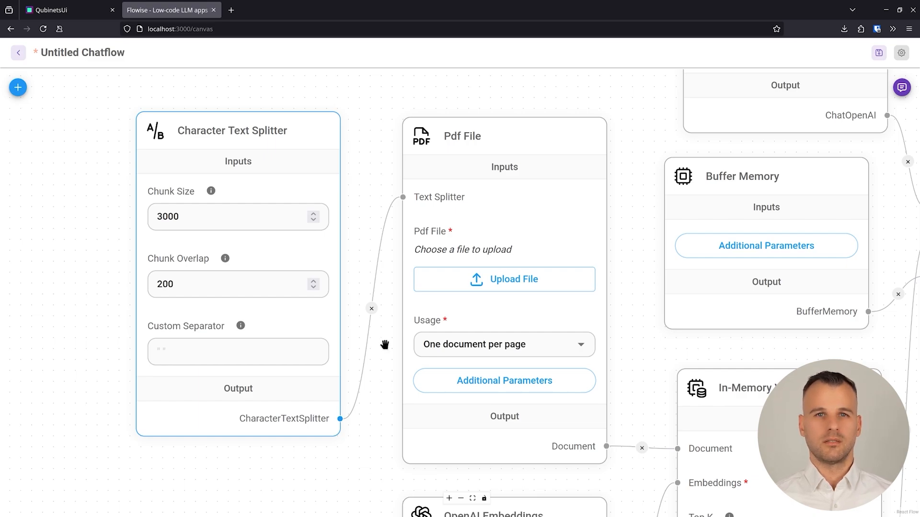
- Upload Dog-breed-book.pdf from the dog-pdf folder into the Pdf File node
{"action": "scroll", "coordinate": [385, 345], "scroll_direction": "down", "scroll_amount": 6}
{"action": "left_click_drag", "start_coordinate": [353, 435], "coordinate": [238, 381]}
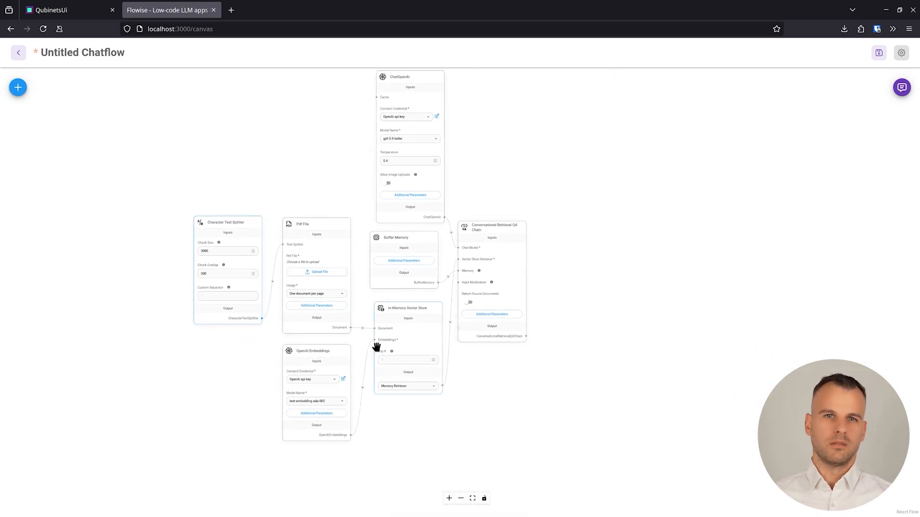
{"action": "scroll", "coordinate": [377, 346], "scroll_direction": "up", "scroll_amount": 2}
{"action": "left_click_drag", "start_coordinate": [361, 306], "coordinate": [360, 315]}
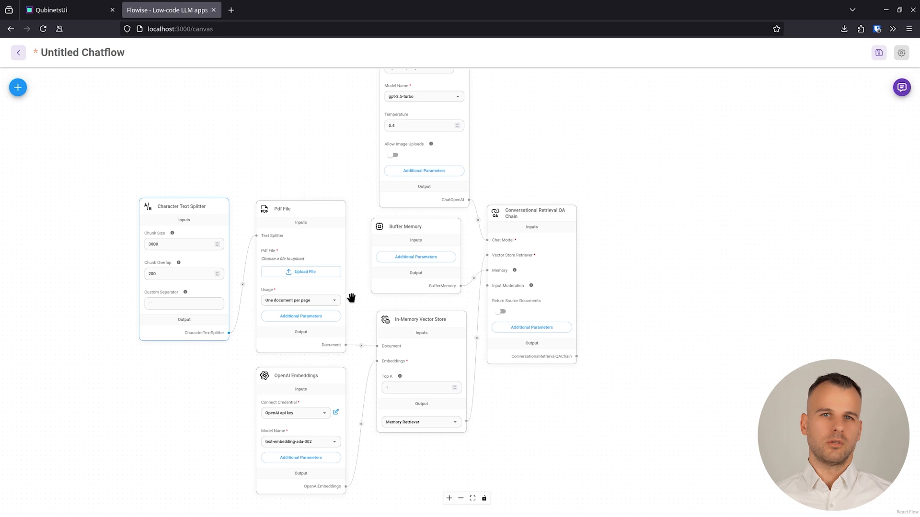
{"action": "left_click", "coordinate": [304, 272]}
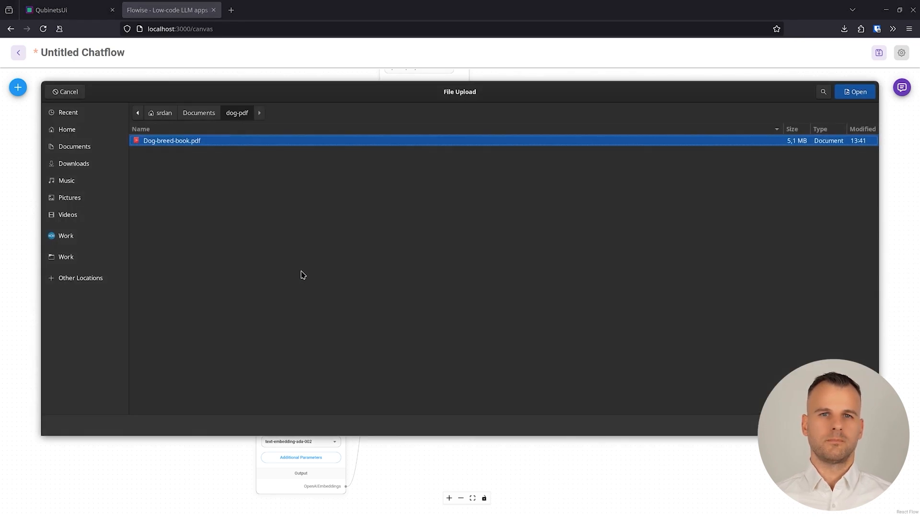
{"action": "double_click", "coordinate": [247, 143]}
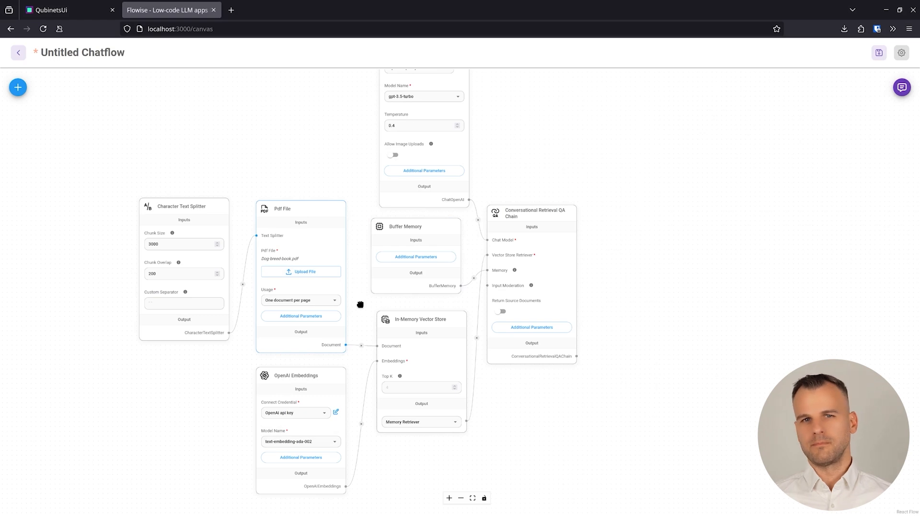
- Save the chatflow under the name "Dog breeds"
{"action": "left_click", "coordinate": [878, 55]}
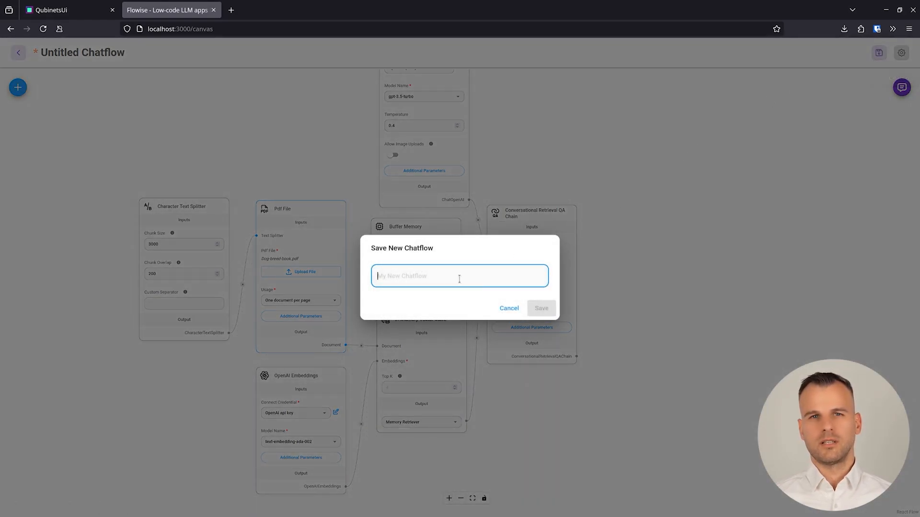
{"action": "type", "text": "Dog breeds"}
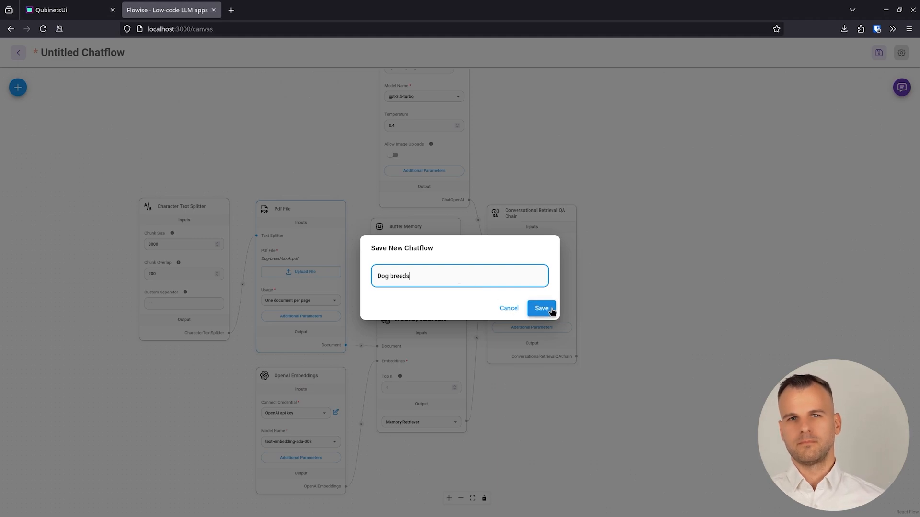
{"action": "left_click", "coordinate": [551, 310]}
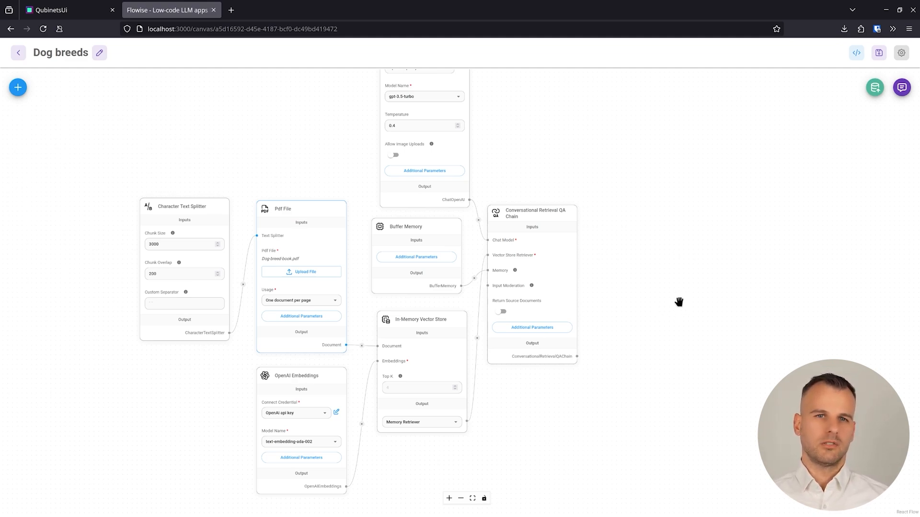
- Upsert the PDF content into the vector store, look through the added documents and close the upsert record
{"action": "left_click", "coordinate": [874, 89]}
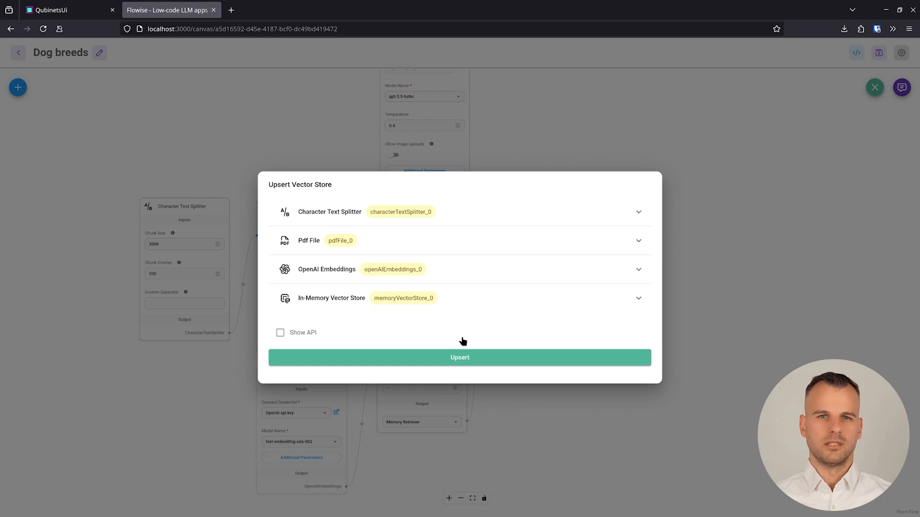
{"action": "left_click", "coordinate": [473, 363]}
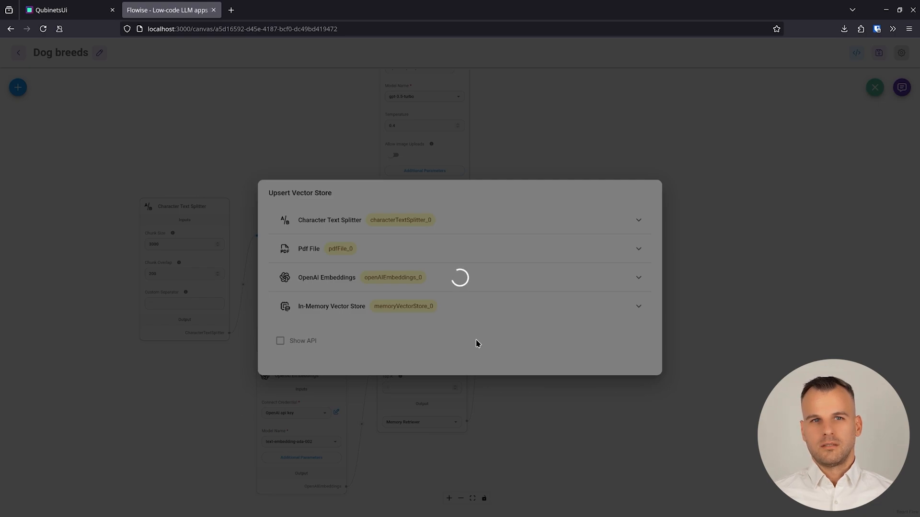
{"action": "scroll", "coordinate": [468, 318], "scroll_direction": "down", "scroll_amount": 15}
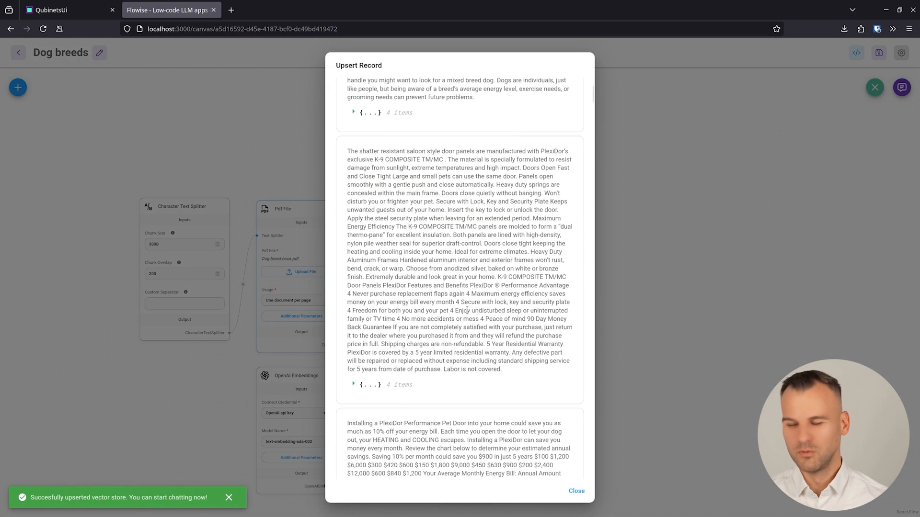
{"action": "scroll", "coordinate": [466, 311], "scroll_direction": "up", "scroll_amount": 14}
{"action": "scroll", "coordinate": [466, 311], "scroll_direction": "up", "scroll_amount": 2}
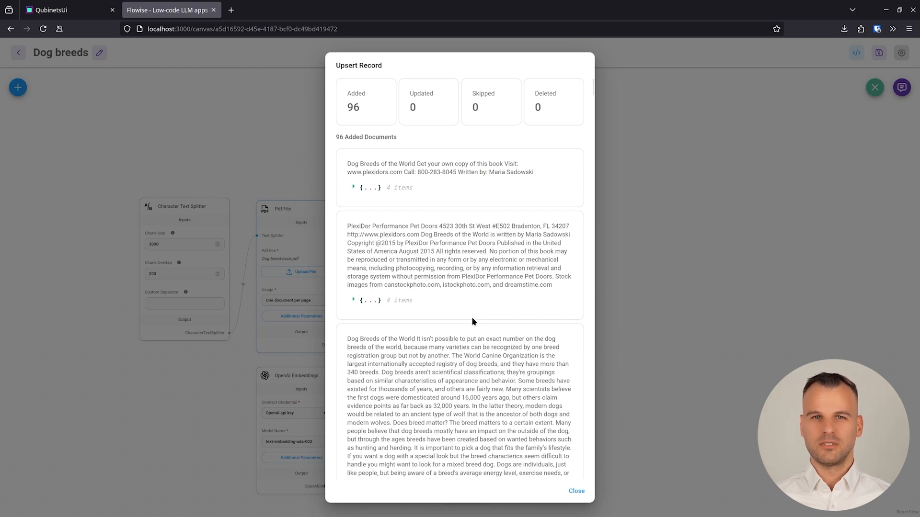
{"action": "left_click", "coordinate": [576, 491]}
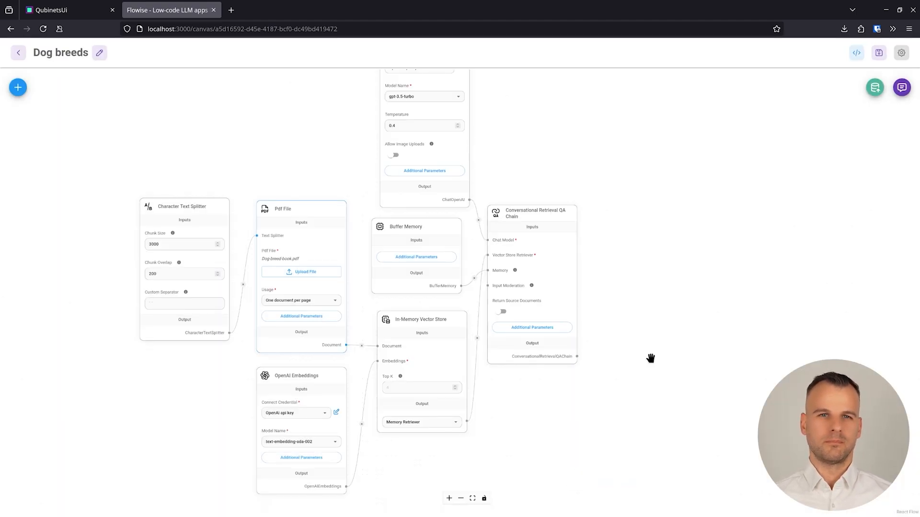
- Ask in the expanded chat what breed a high-energy, quick-learning dog born white, developing black spots after a few weeks and running alongside horses could be
{"action": "left_click", "coordinate": [901, 89]}
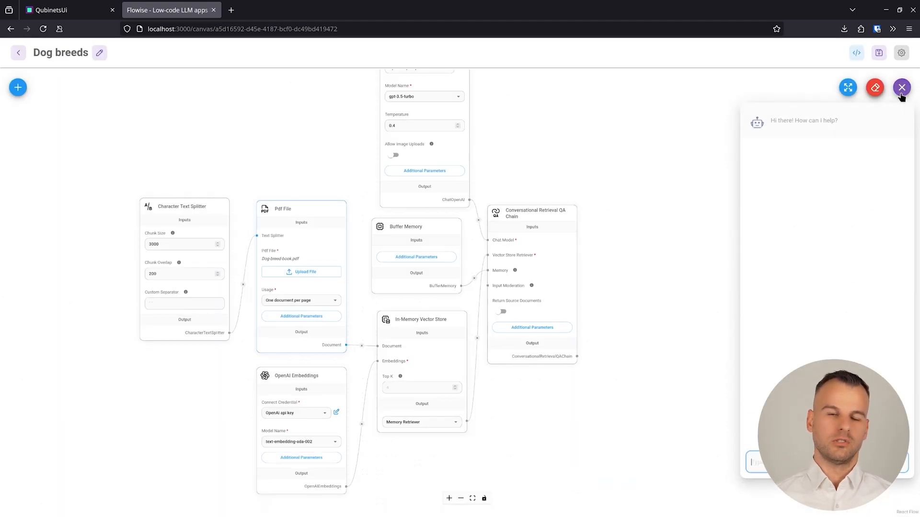
{"action": "left_click", "coordinate": [848, 88]}
{"action": "type", "text": "We have a high-energy dog that was born white but developed black spots after a few weeks. It naturally runs alongside horses and is quick to learn commands. What breed could it be?"}
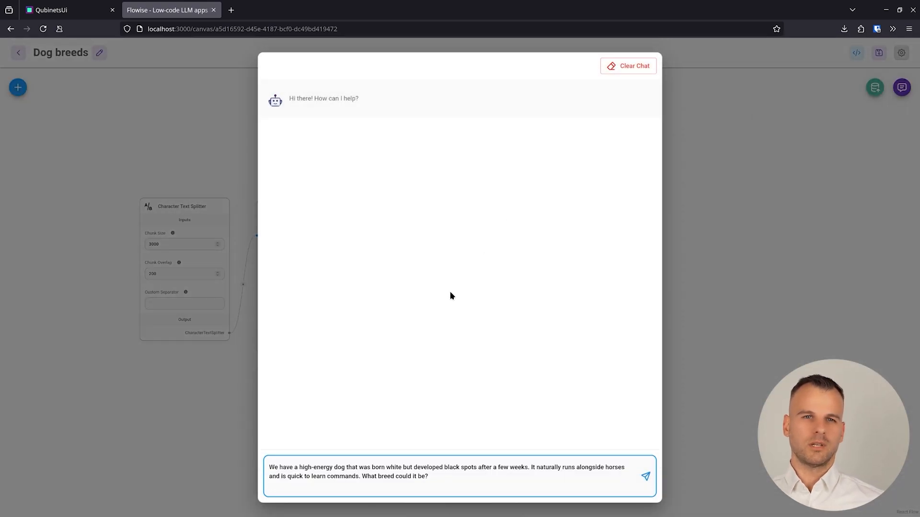
{"action": "key", "text": "BackSpace"}
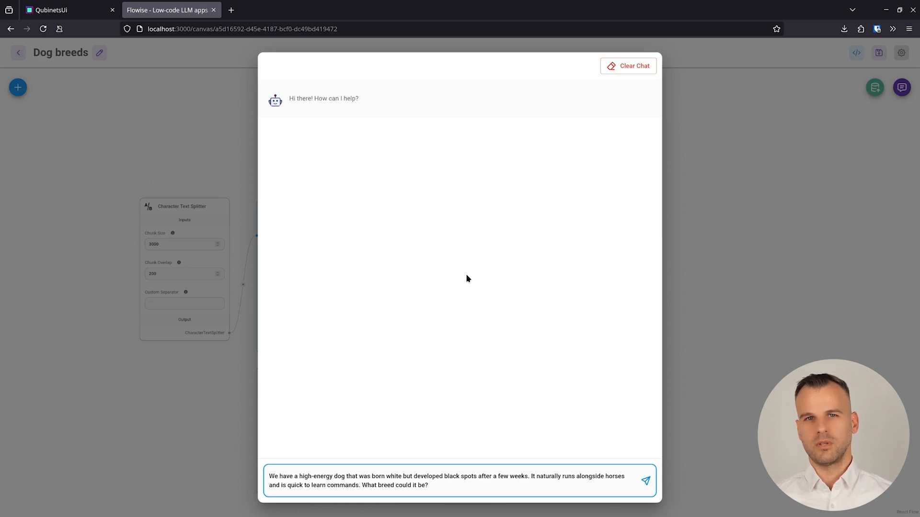
{"action": "key", "text": "Return"}
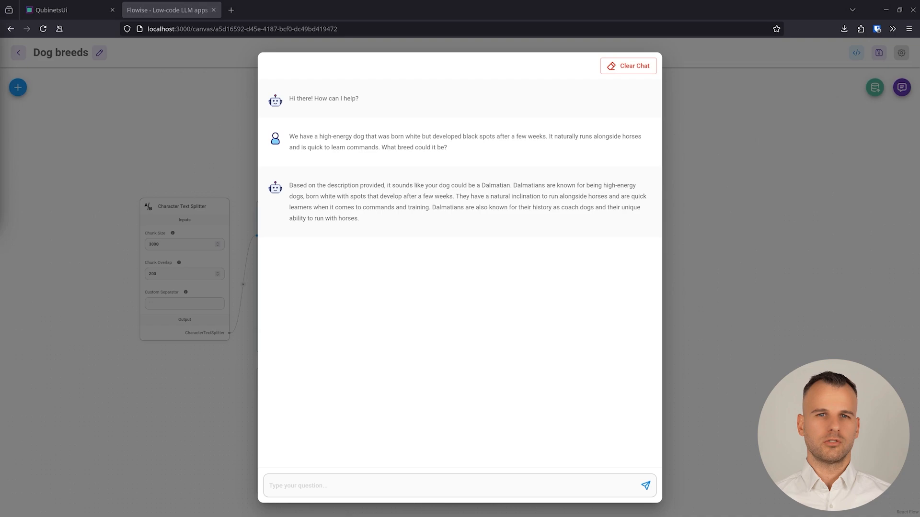
- Ask the chatbot "Tell me something about Hungarian Puli."
{"action": "left_click", "coordinate": [453, 486]}
{"action": "type", "text": "Tell me something about Hungarian Puli."}
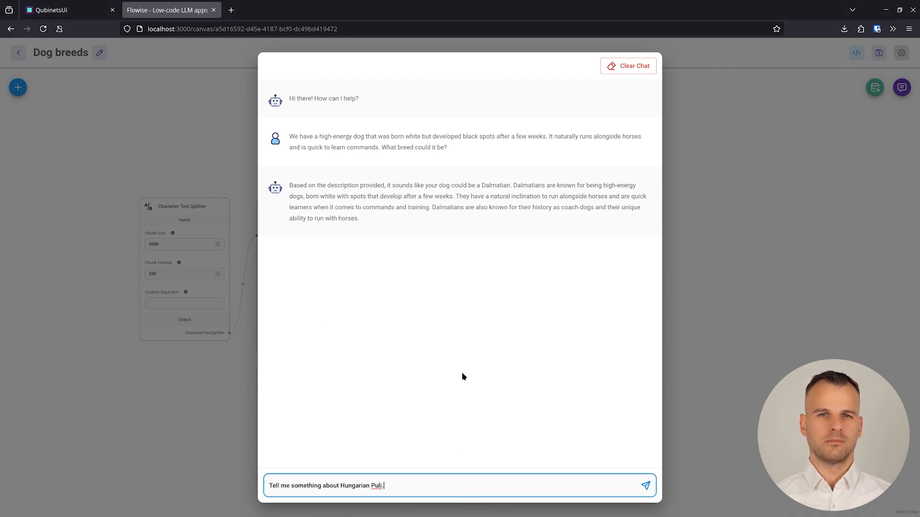
{"action": "key", "text": "Return"}
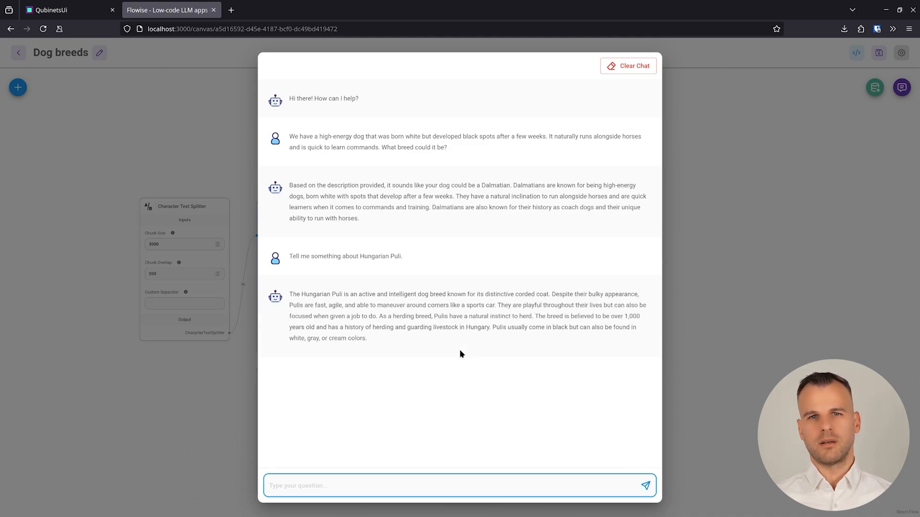
- Switch to Dog-breed-book.pdf in Okular to check the Hungarian Puli page against the chatbot's answer, and return to the Flowise chat
{"action": "key", "text": "alt+Tab"}
{"action": "scroll", "coordinate": [479, 259], "scroll_direction": "down", "scroll_amount": 1}
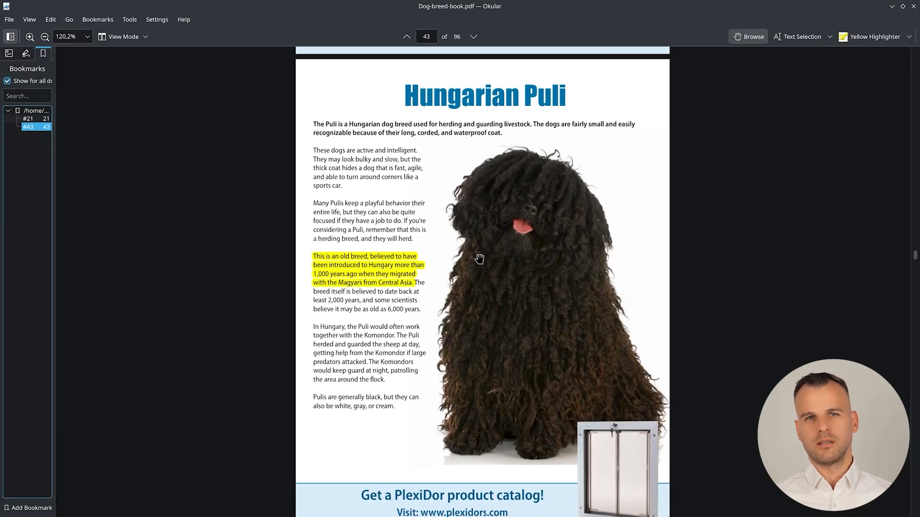
{"action": "left_click", "coordinate": [316, 264]}
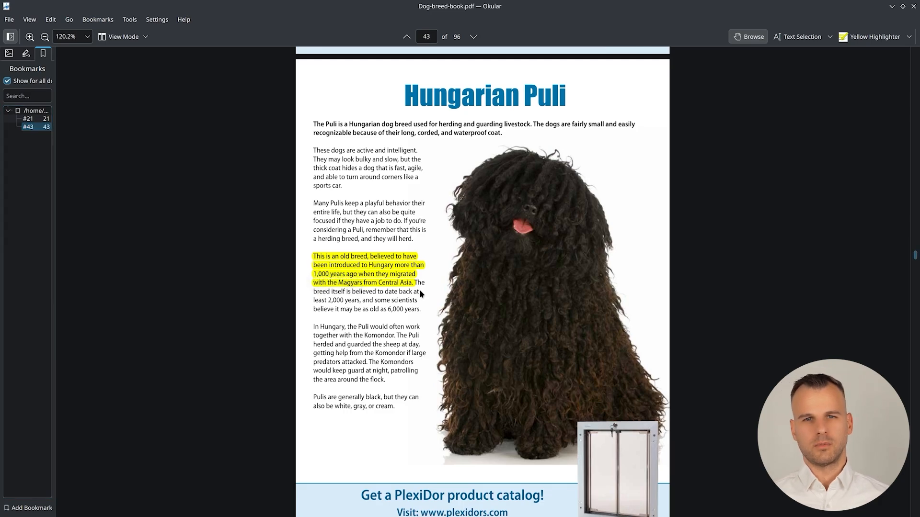
{"action": "key", "text": "alt+Tab"}
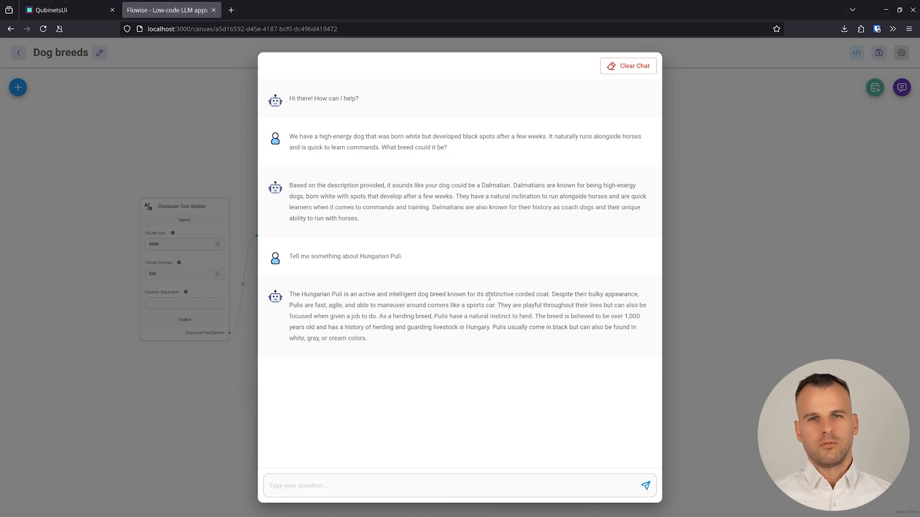